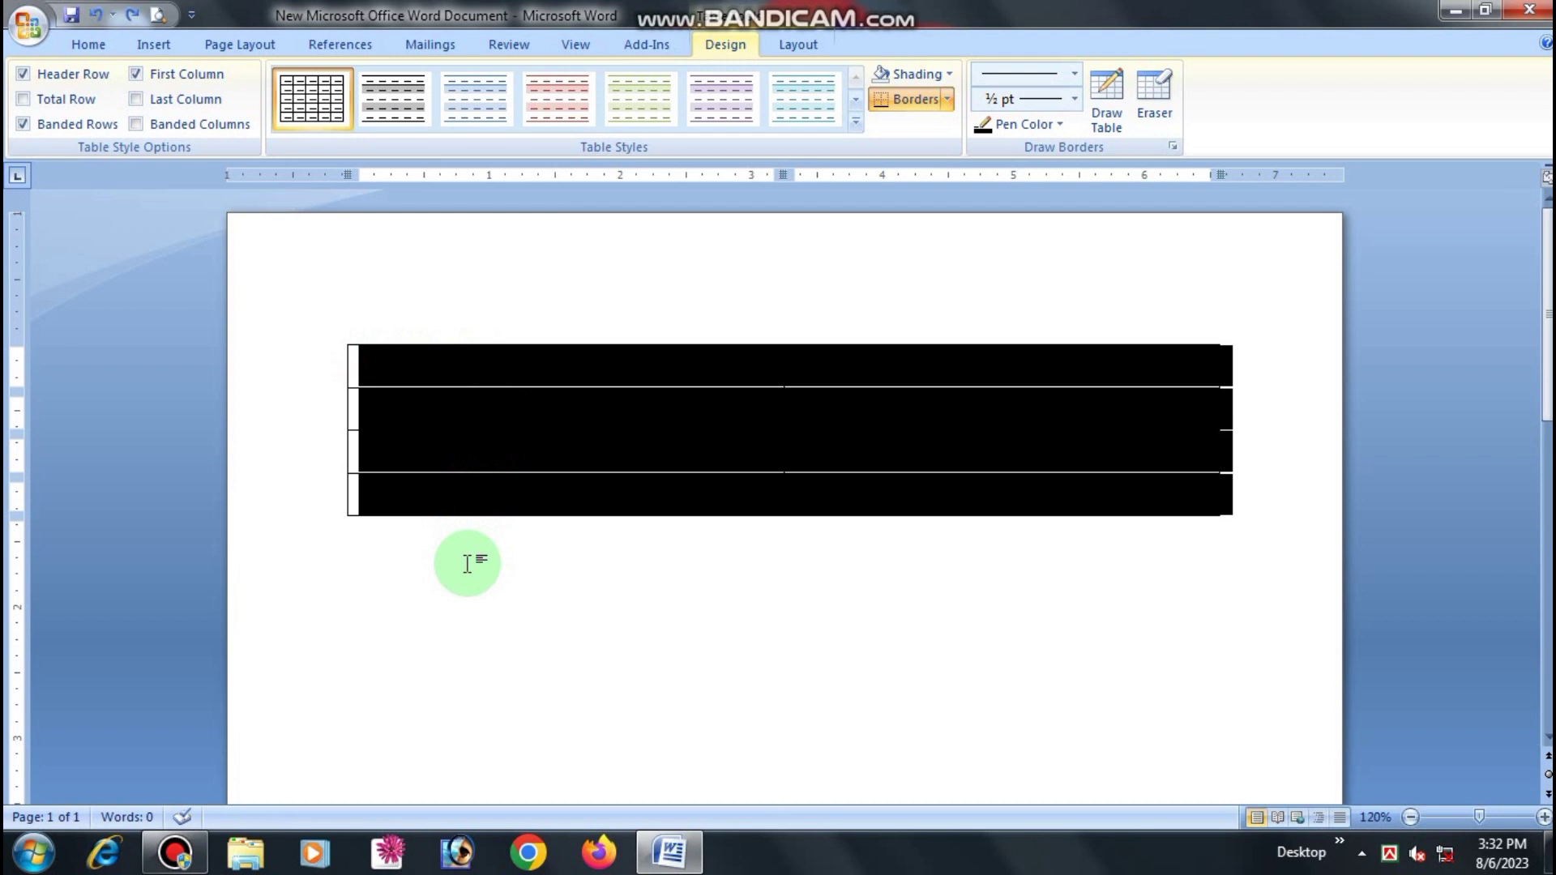
Step: Replace the selected table with a new table of 5 columns and 4 rows
{"action": "key", "text": "BackSpace"}
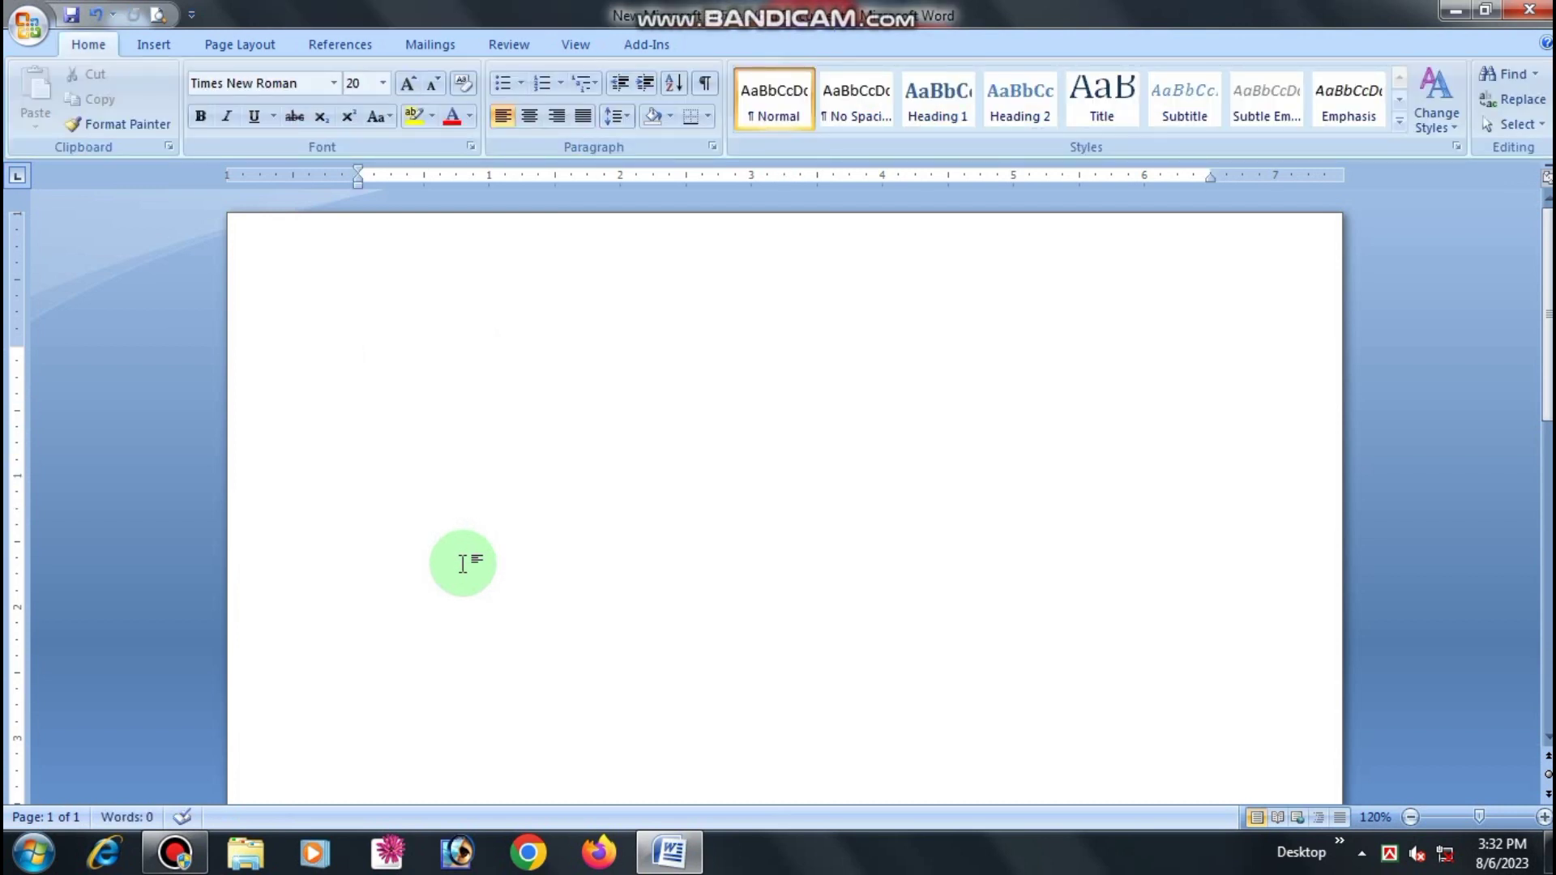
{"action": "left_click", "coordinate": [145, 40]}
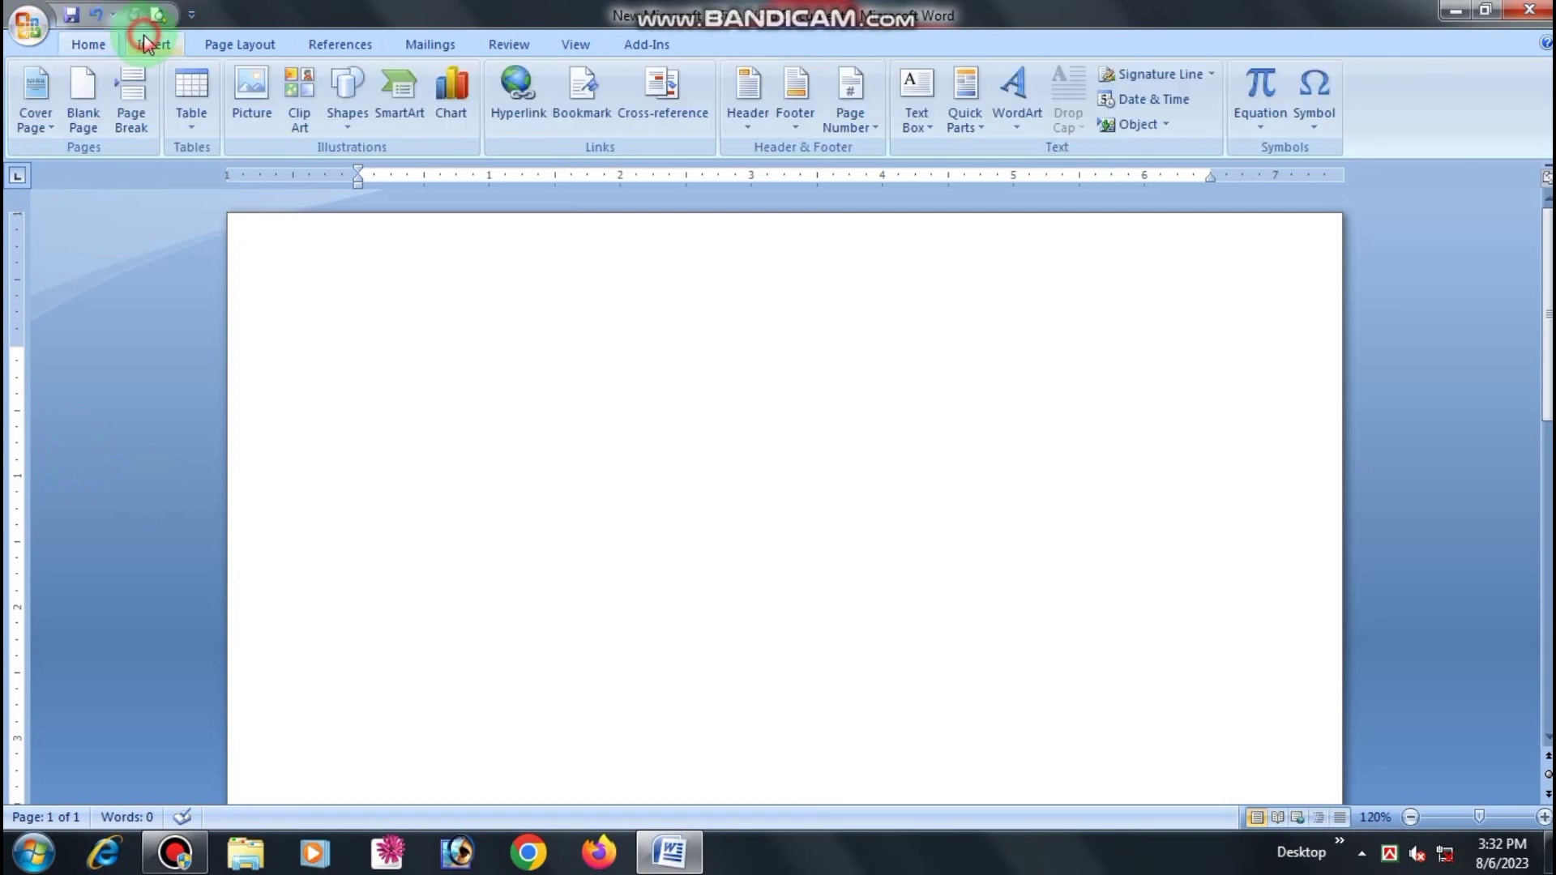
{"action": "left_click", "coordinate": [193, 91]}
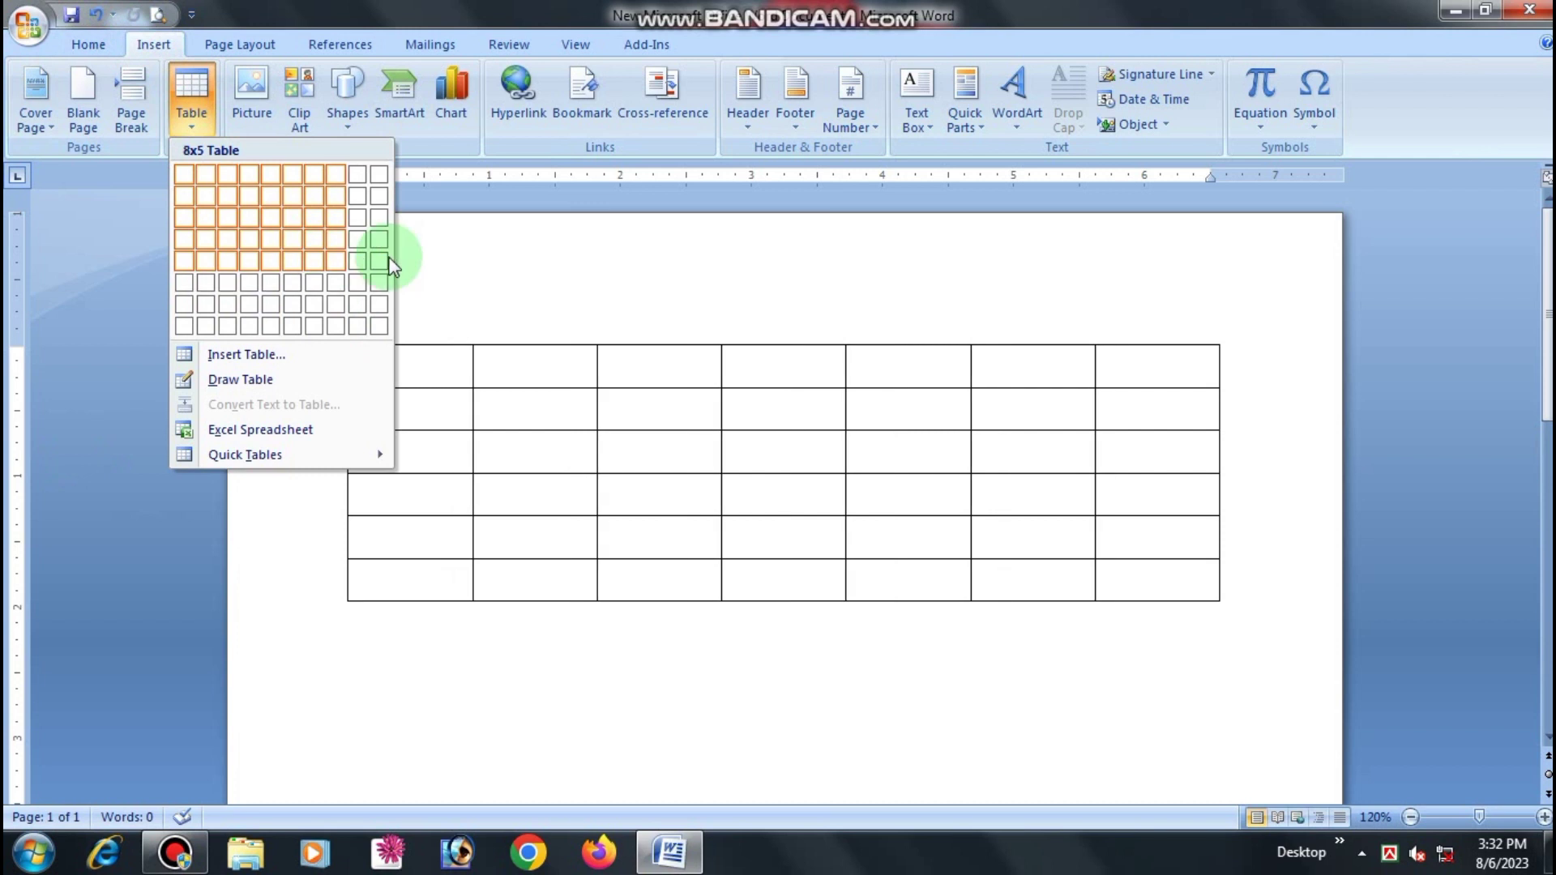
{"action": "left_click", "coordinate": [271, 235]}
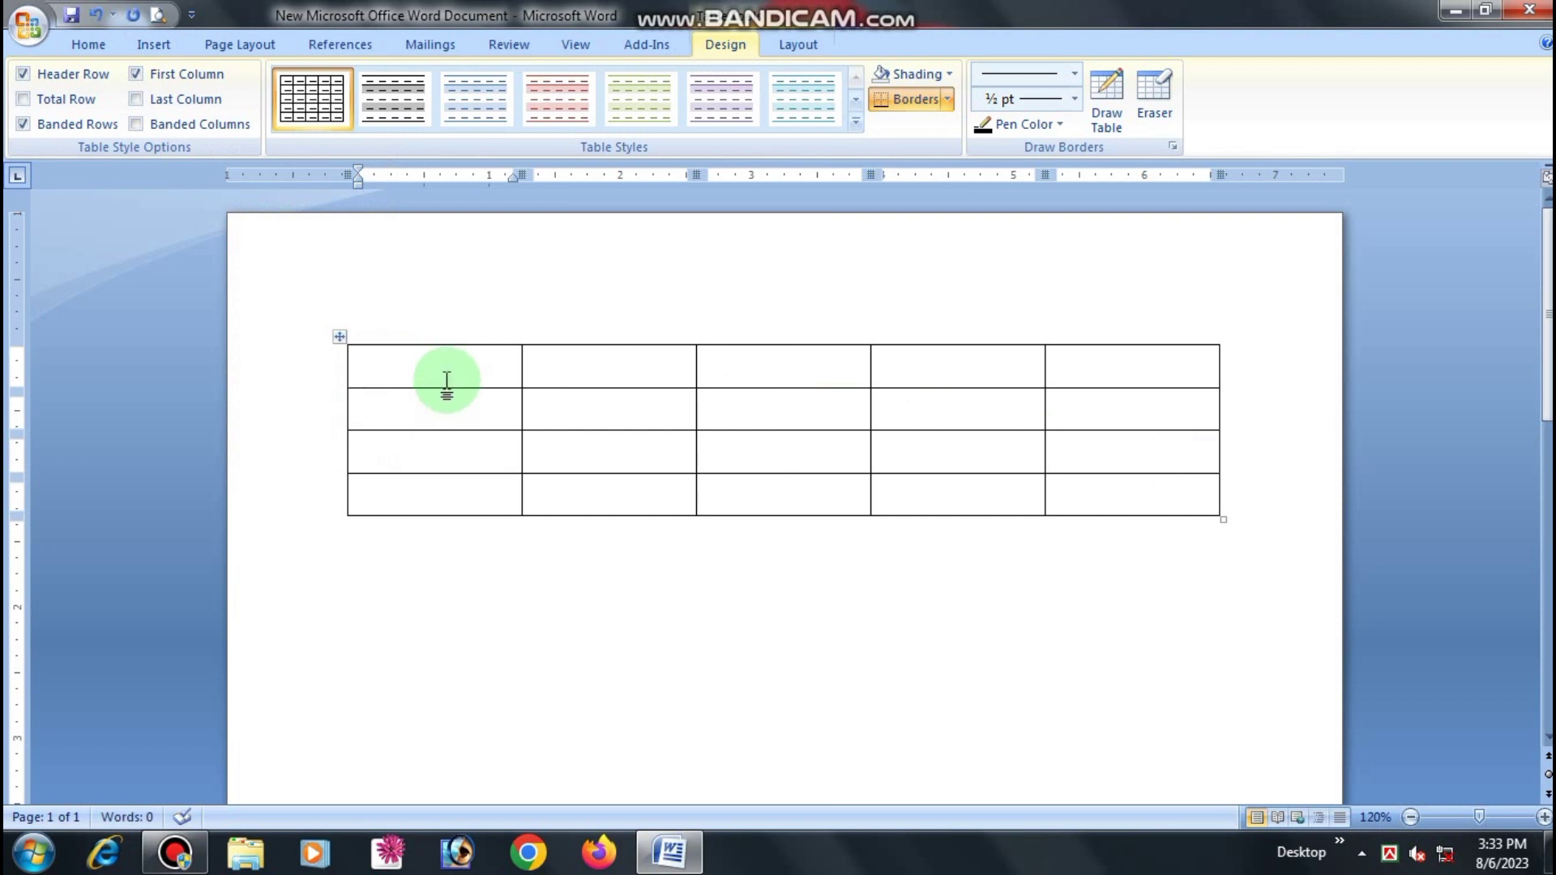
Step: Examine the table's layout by going through the cells of its first column and then its first row
{"action": "left_click", "coordinate": [403, 415]}
{"action": "left_click", "coordinate": [403, 441]}
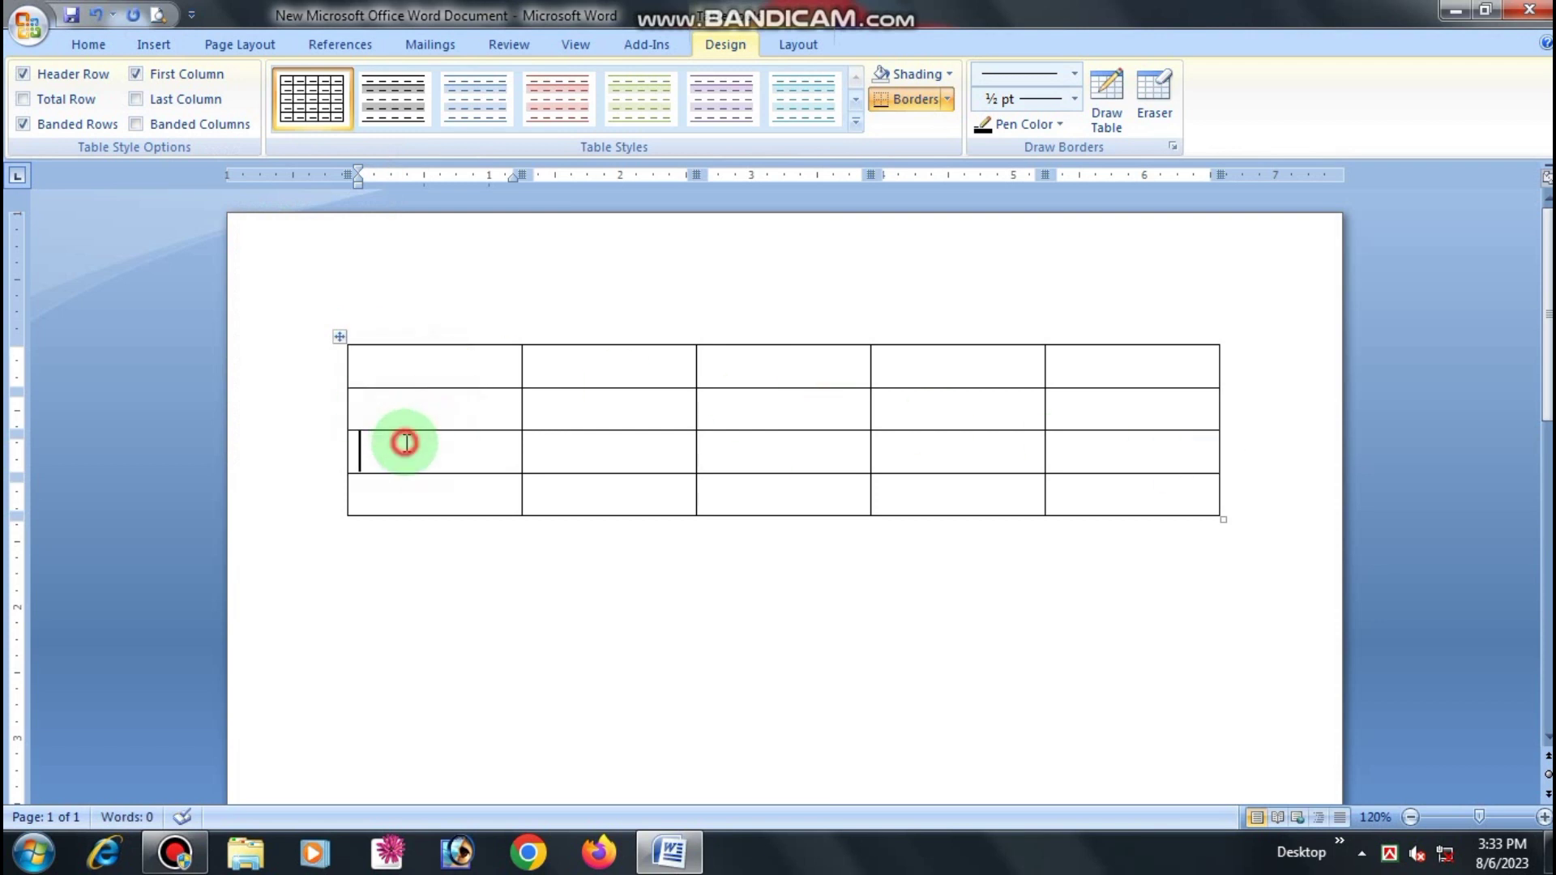
{"action": "left_click", "coordinate": [403, 506]}
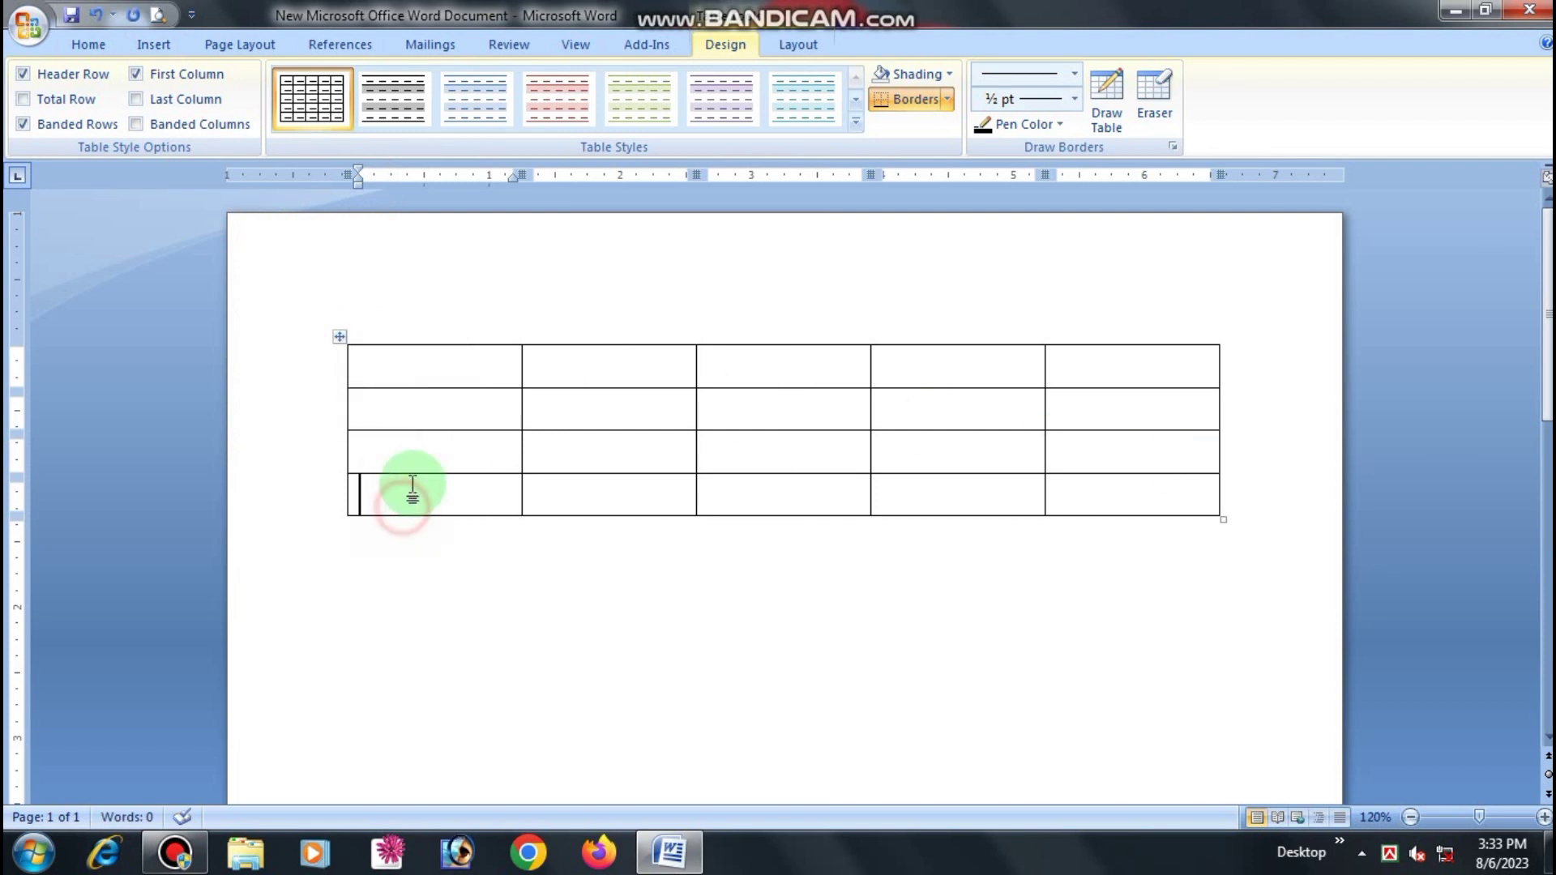
{"action": "left_click", "coordinate": [420, 369]}
{"action": "left_click", "coordinate": [604, 368]}
{"action": "left_click", "coordinate": [731, 377]}
{"action": "left_click", "coordinate": [907, 372]}
{"action": "left_click", "coordinate": [1160, 374]}
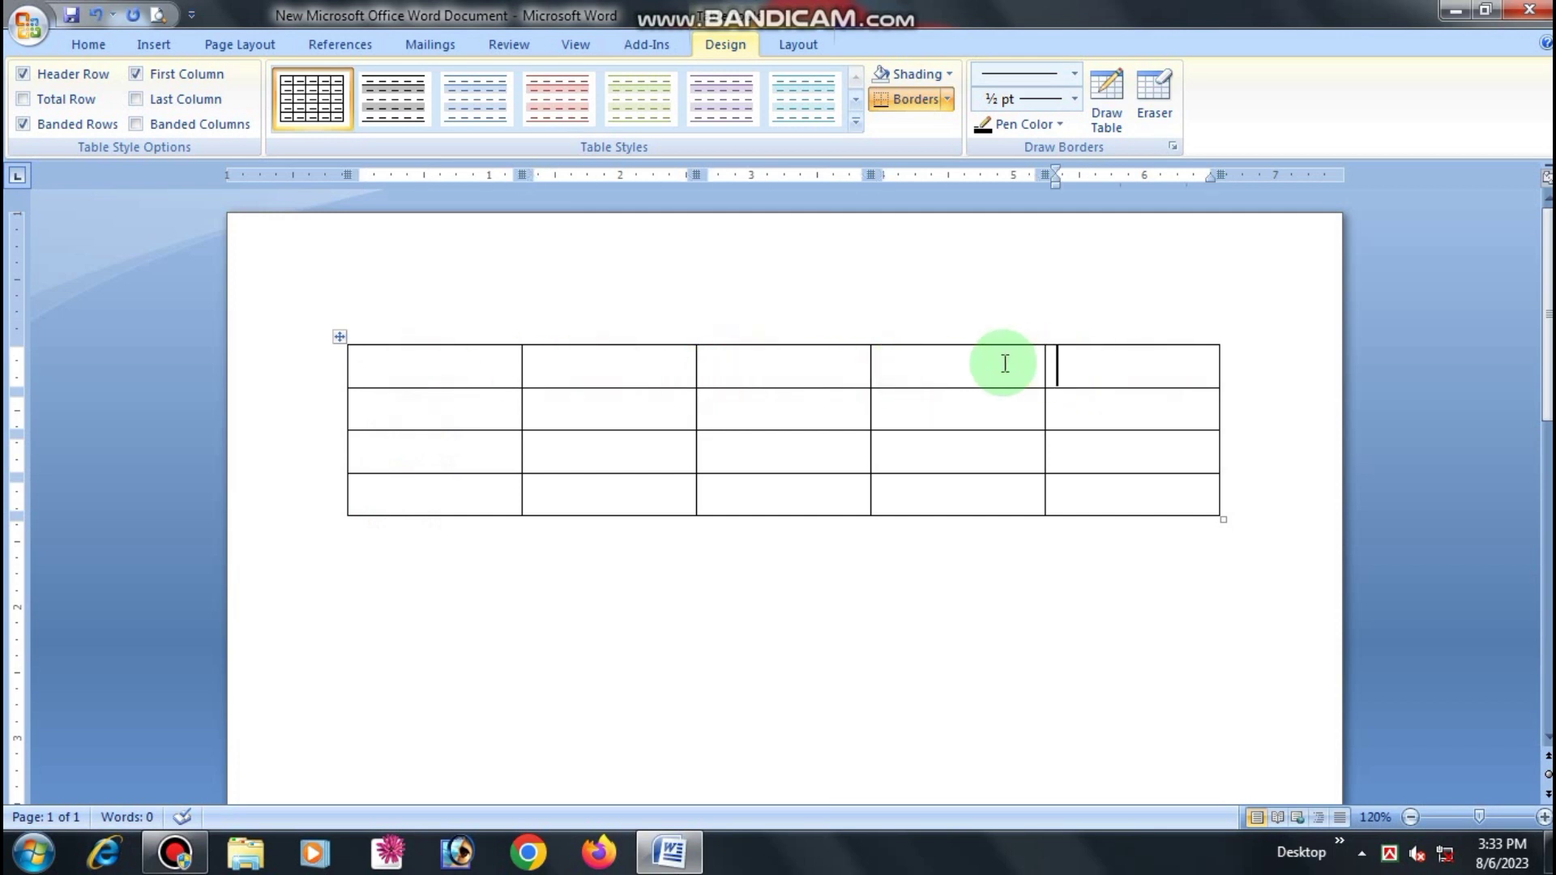
Step: Delete the whole table and insert a new one with 2 columns and 3 rows
{"action": "left_click", "coordinate": [339, 336]}
{"action": "key", "text": "BackSpace"}
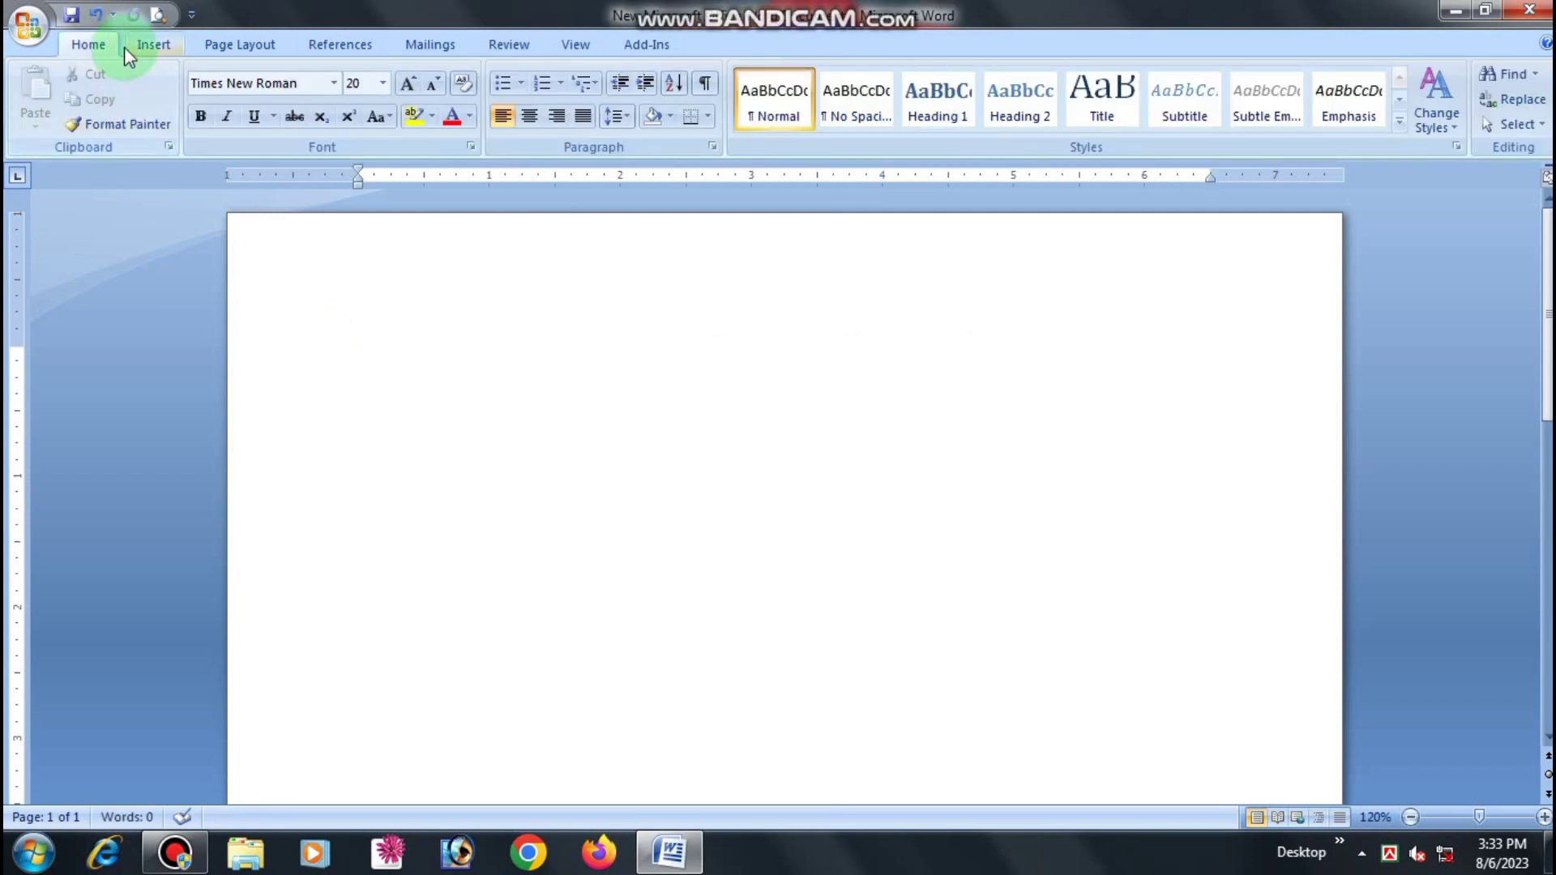
{"action": "left_click", "coordinate": [130, 46]}
{"action": "left_click", "coordinate": [205, 113]}
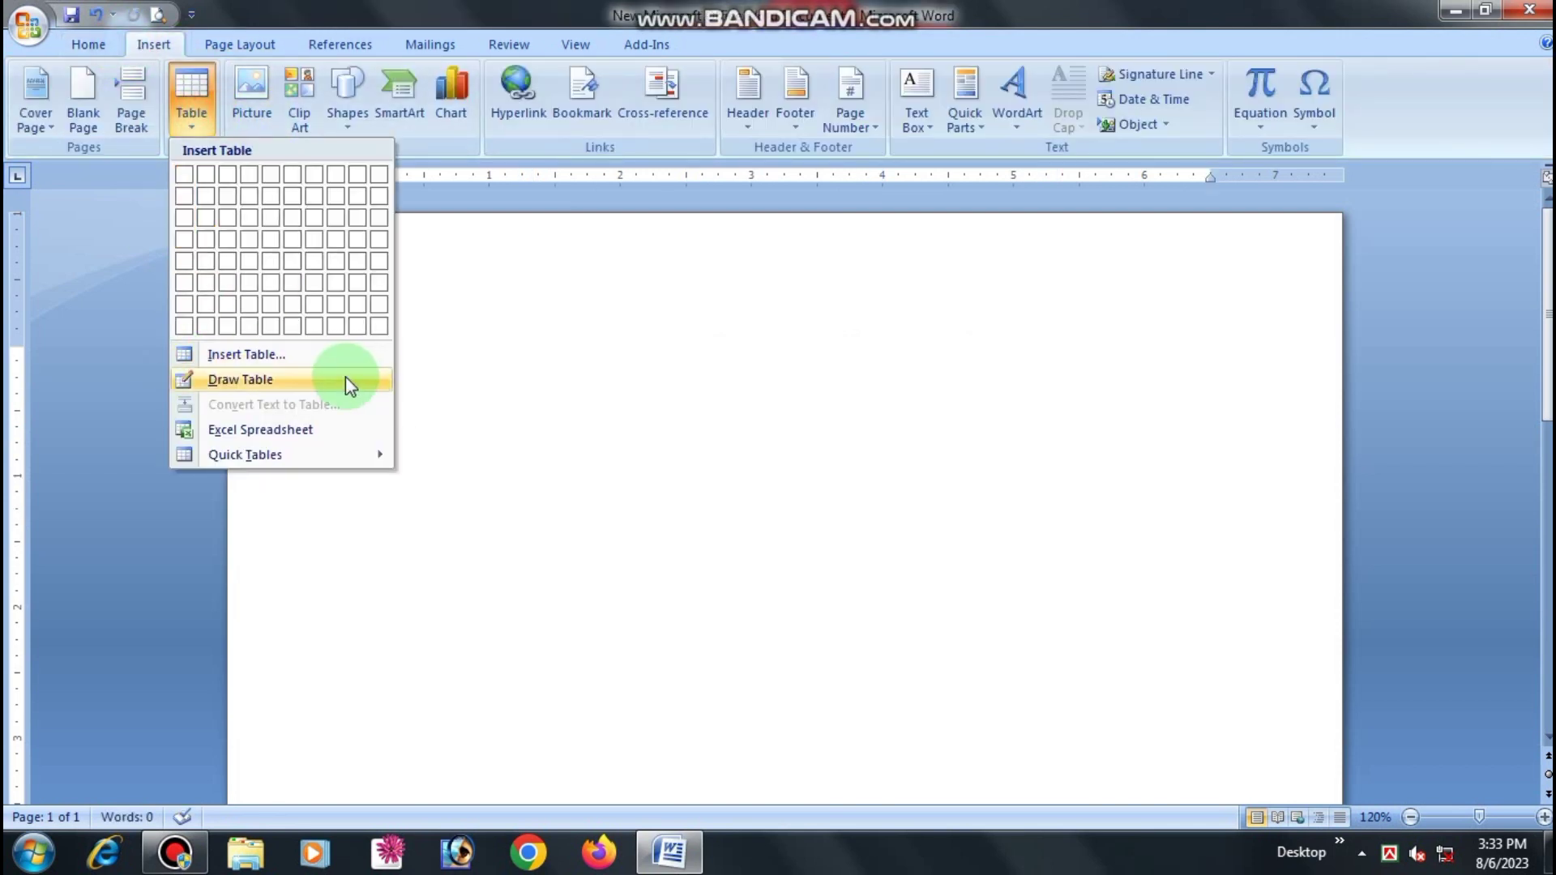
{"action": "left_click", "coordinate": [270, 356]}
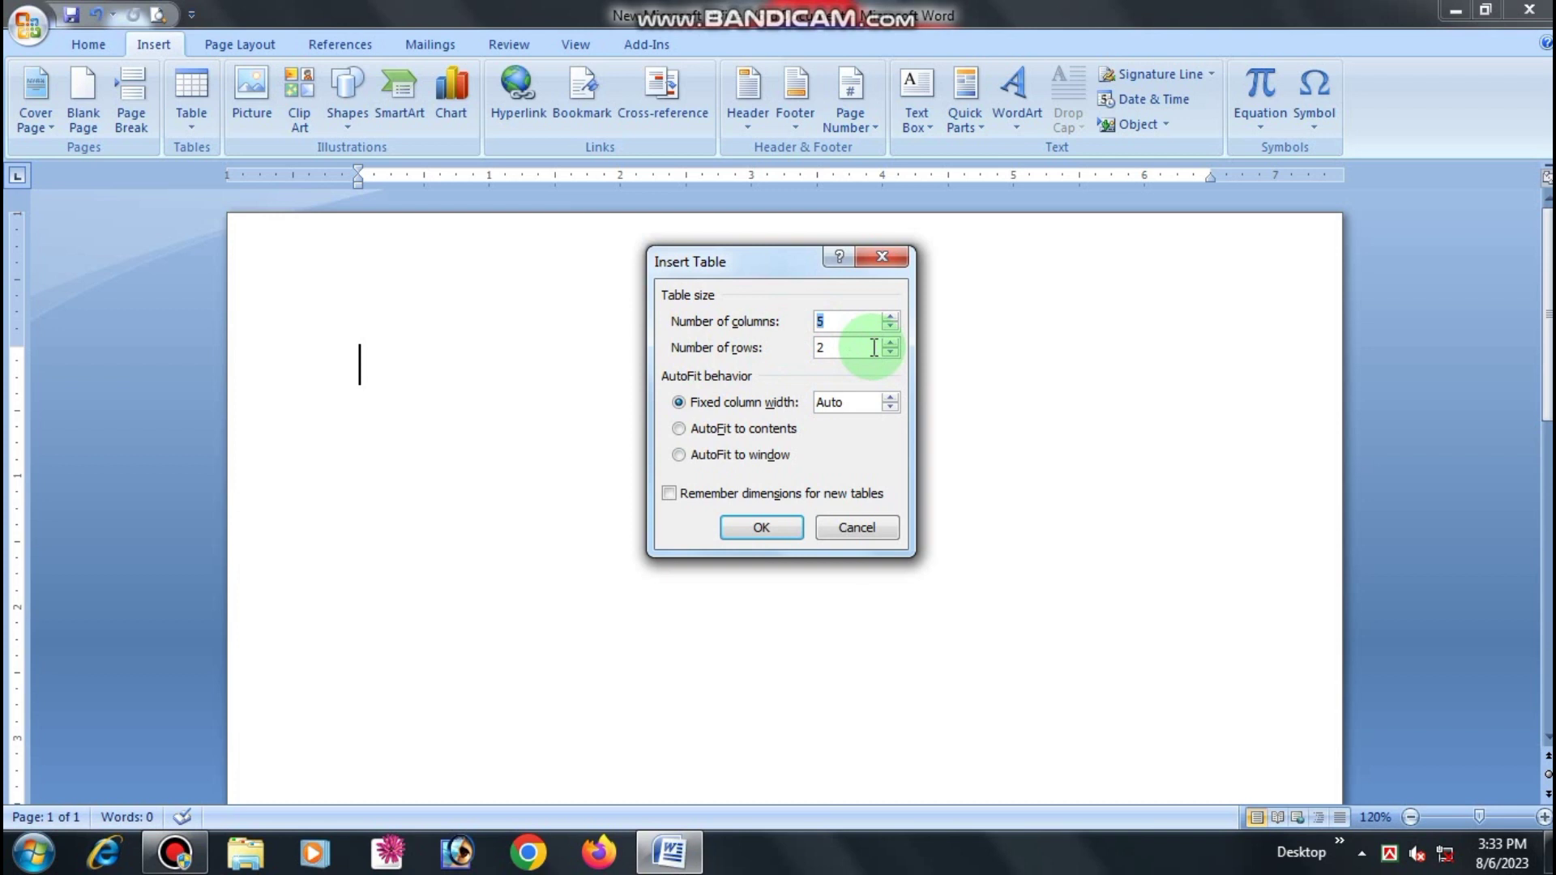
{"action": "left_click", "coordinate": [859, 323]}
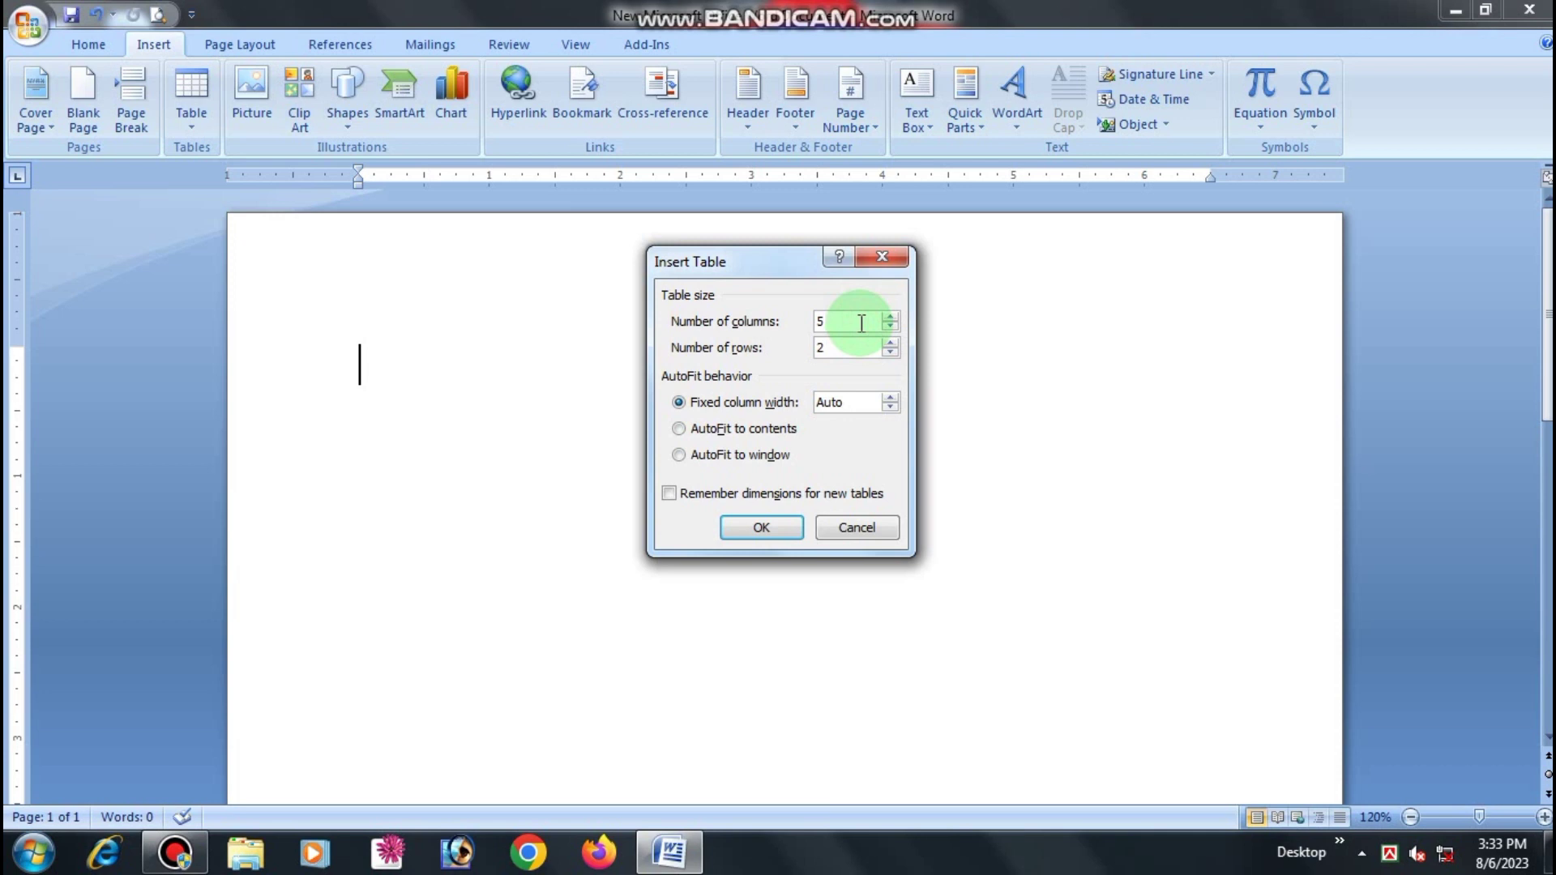
{"action": "key", "text": "BackSpace"}
{"action": "type", "text": "2"}
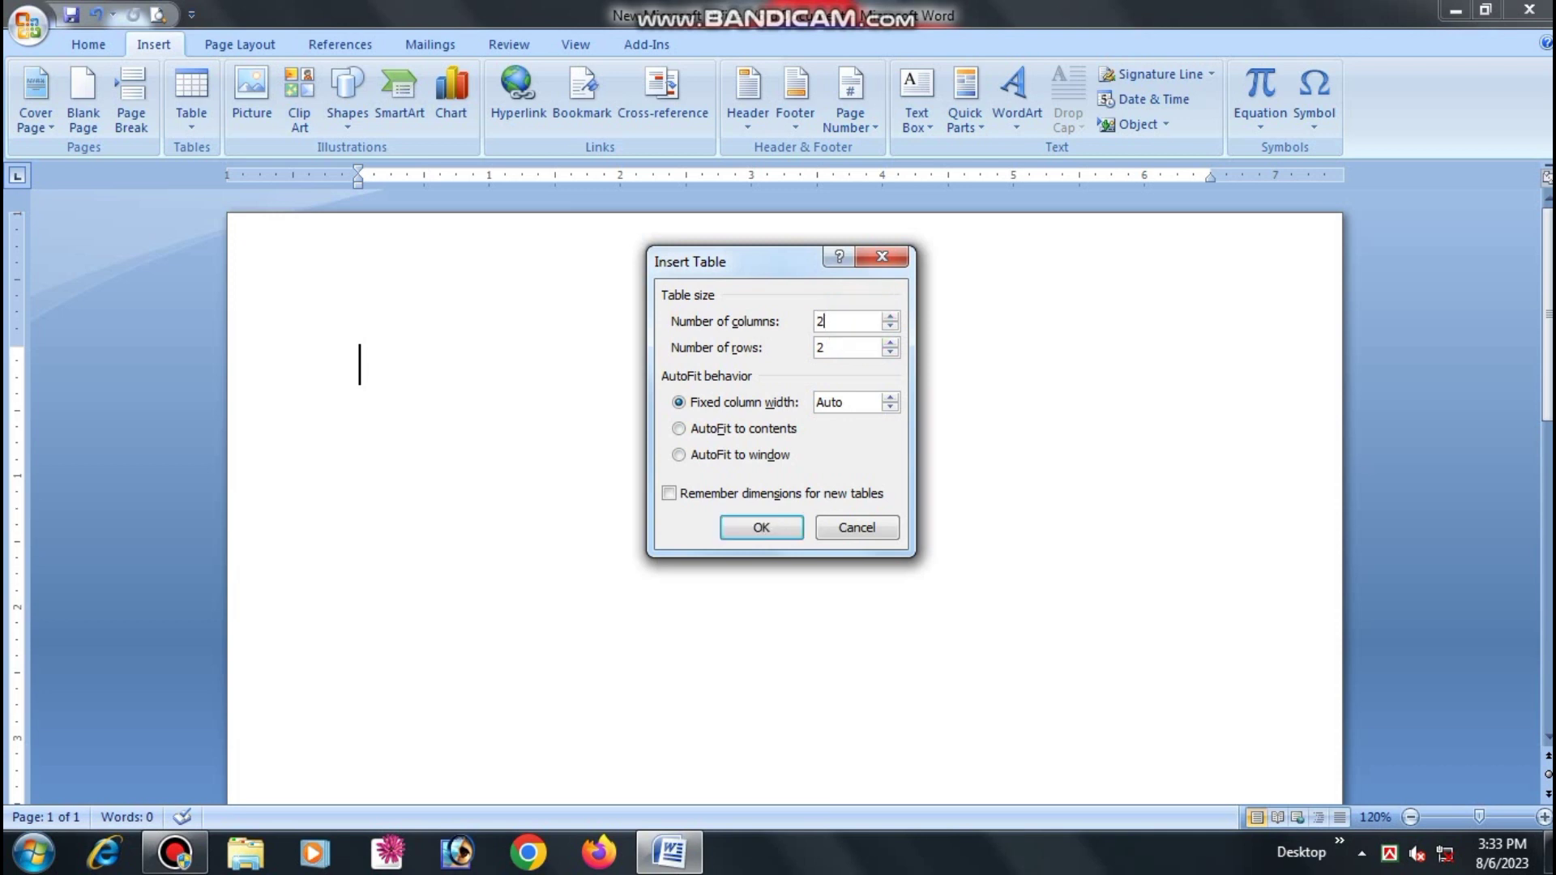
{"action": "left_click", "coordinate": [859, 347]}
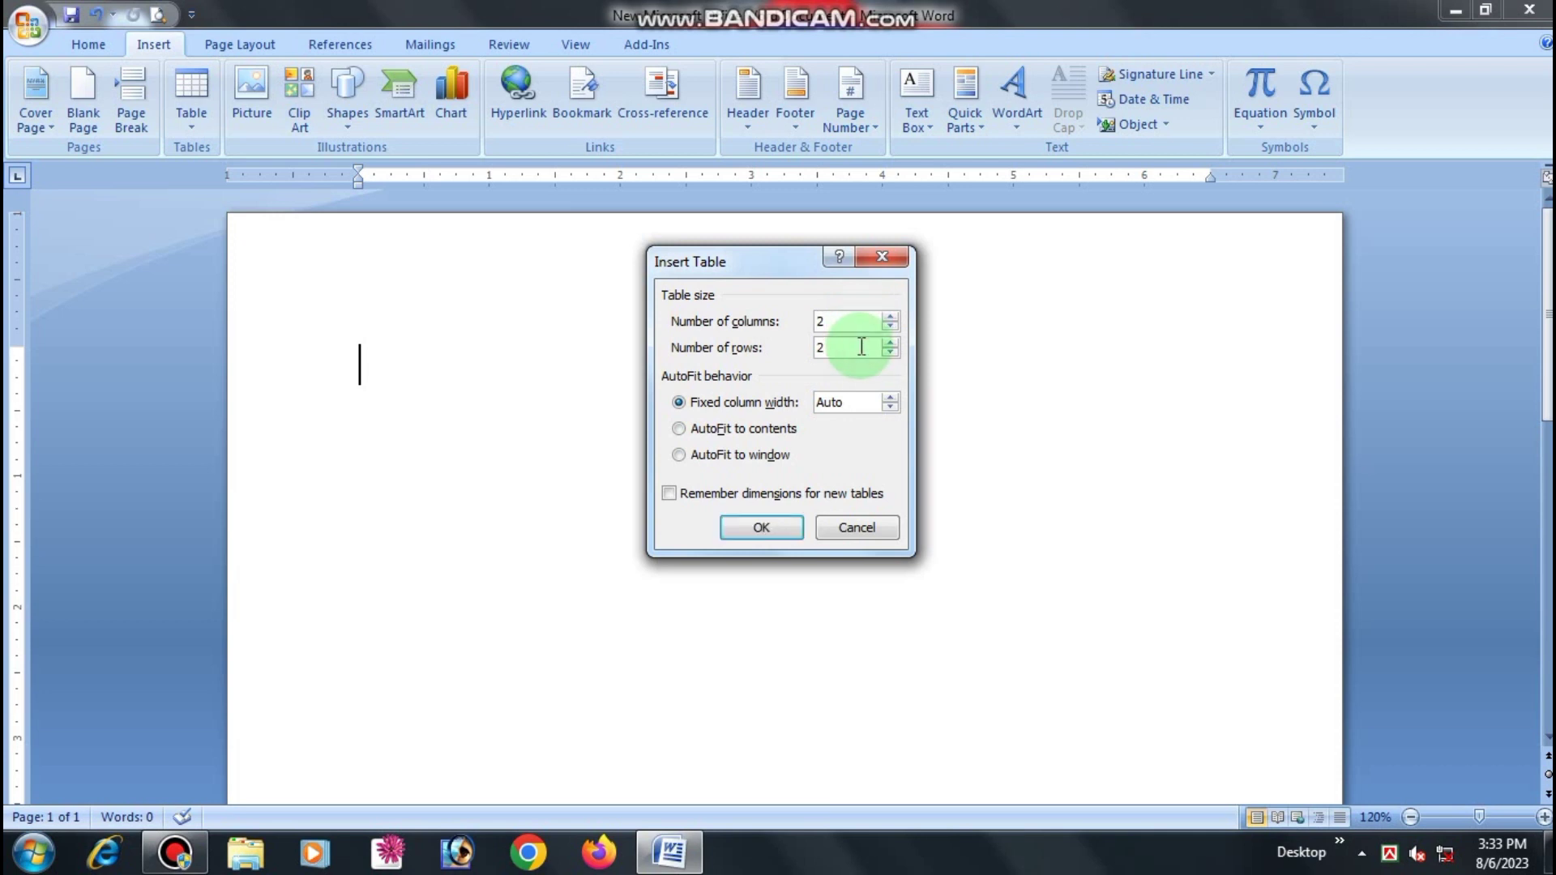
{"action": "key", "text": "BackSpace"}
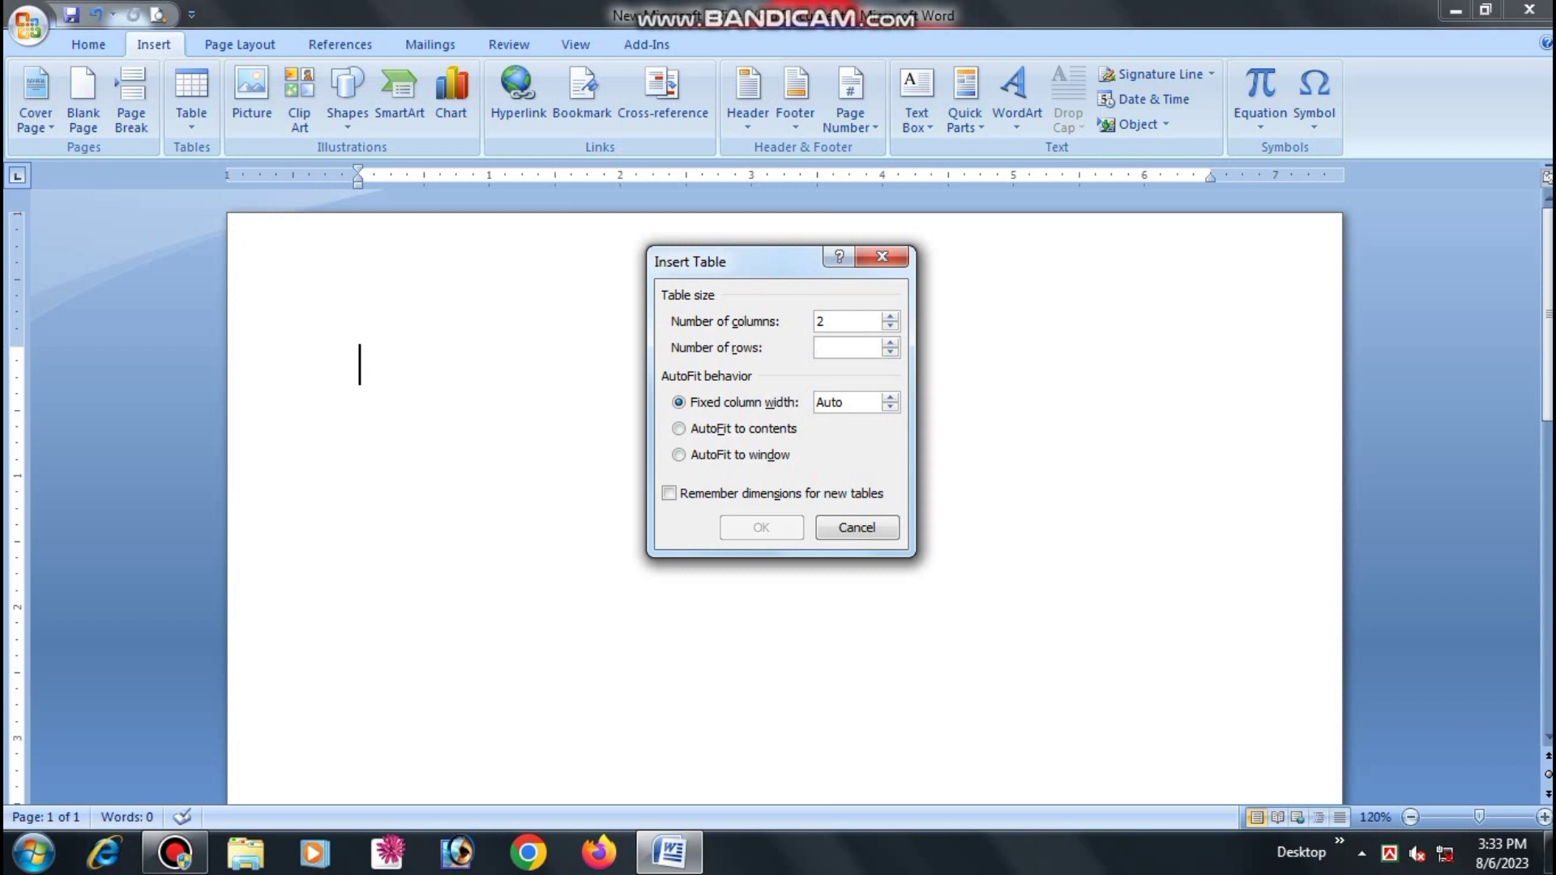
{"action": "type", "text": "3"}
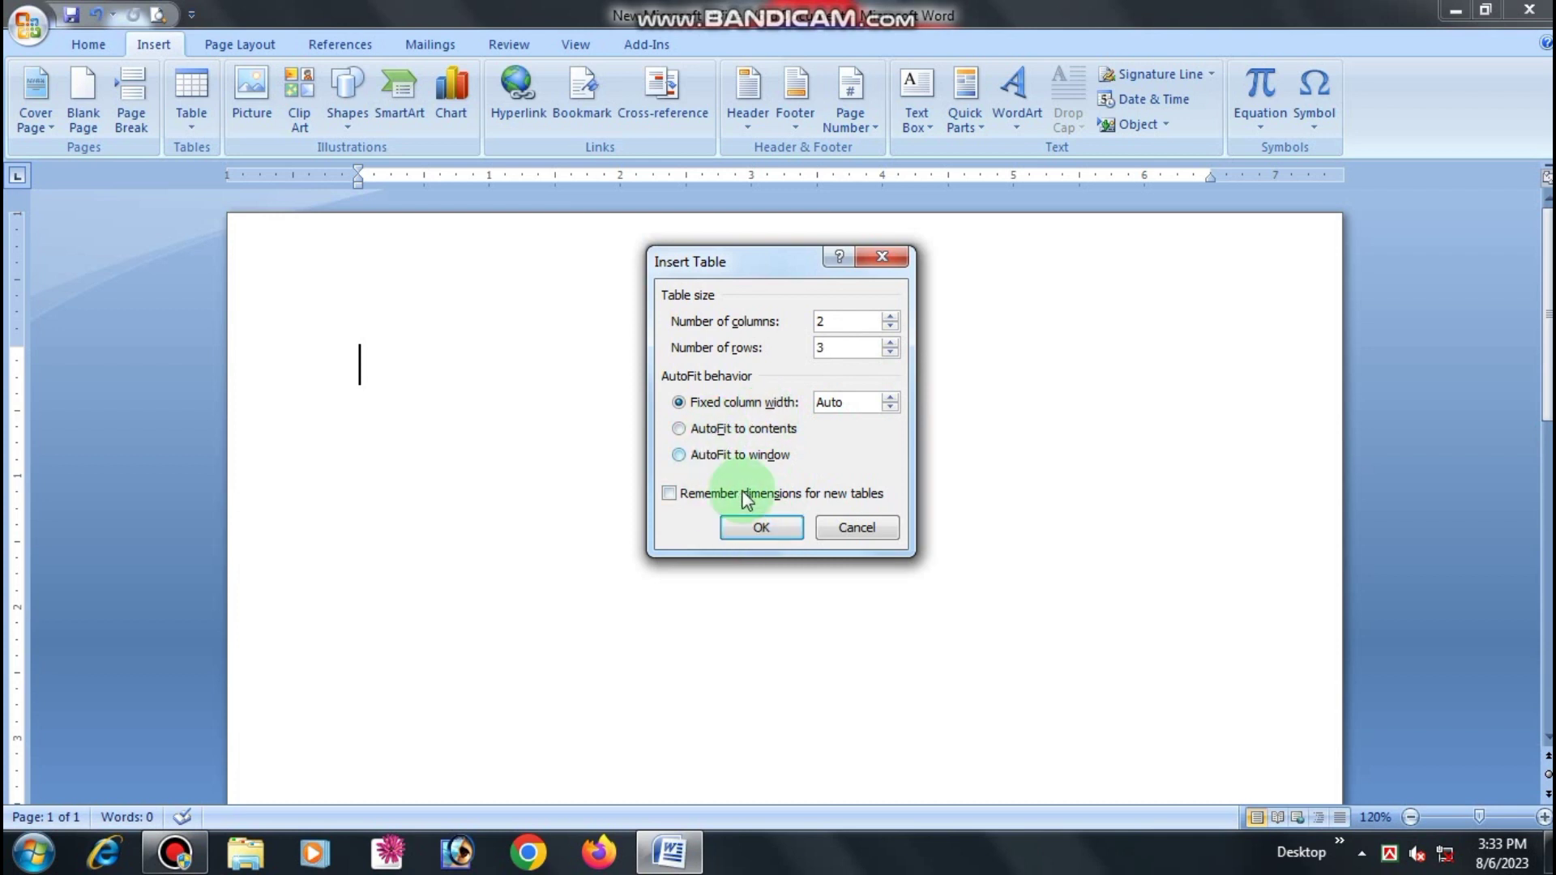
{"action": "left_click", "coordinate": [765, 528]}
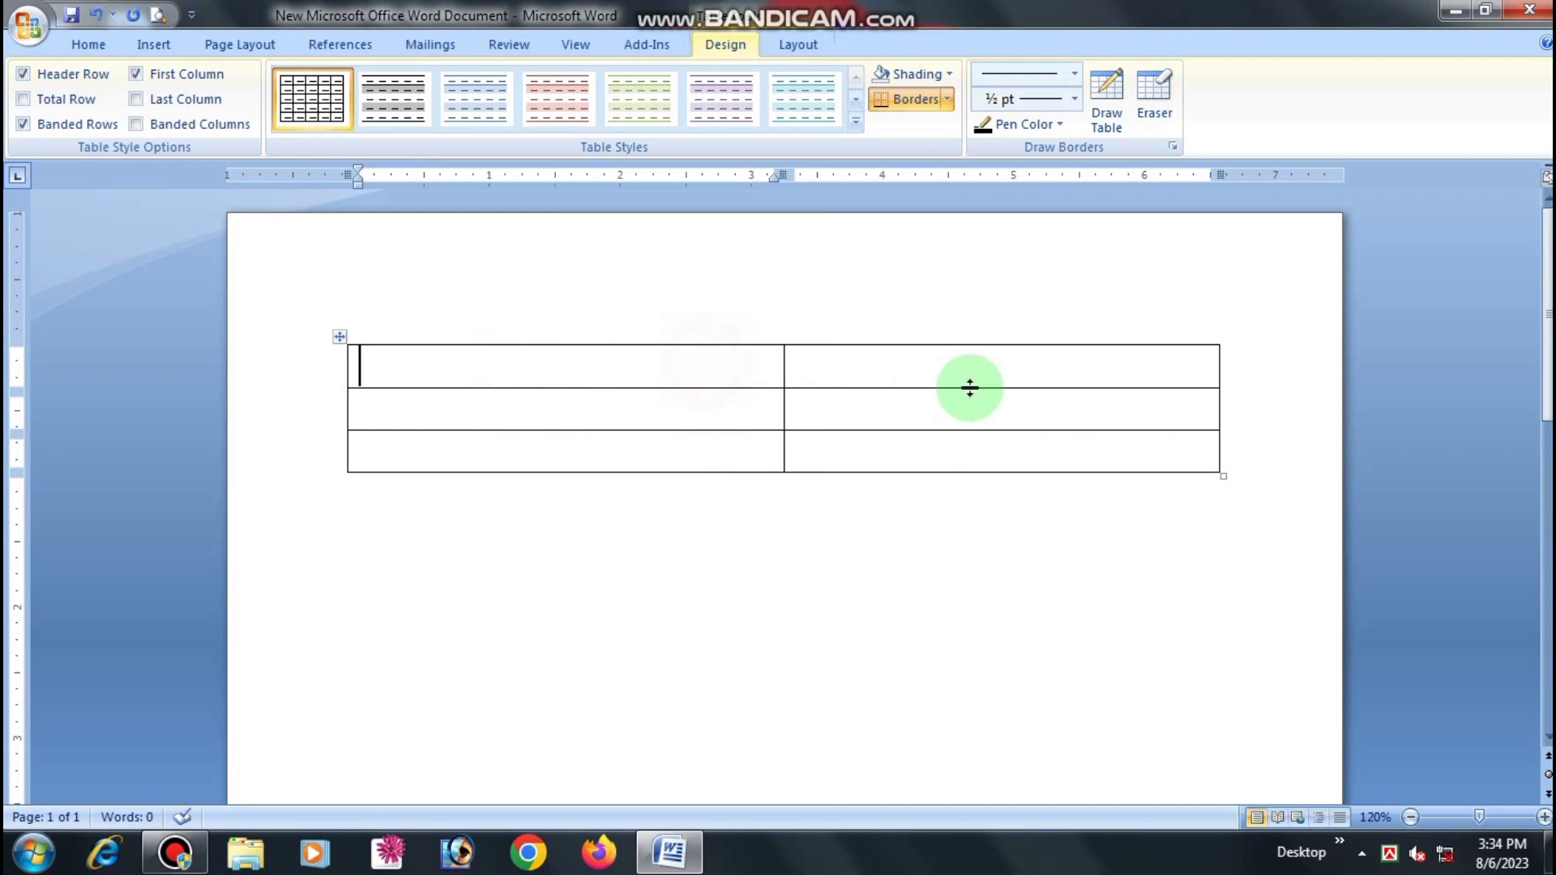
Step: Examine the columns and rows of the new table by going through its cells
{"action": "left_click", "coordinate": [657, 372]}
{"action": "left_click", "coordinate": [989, 375]}
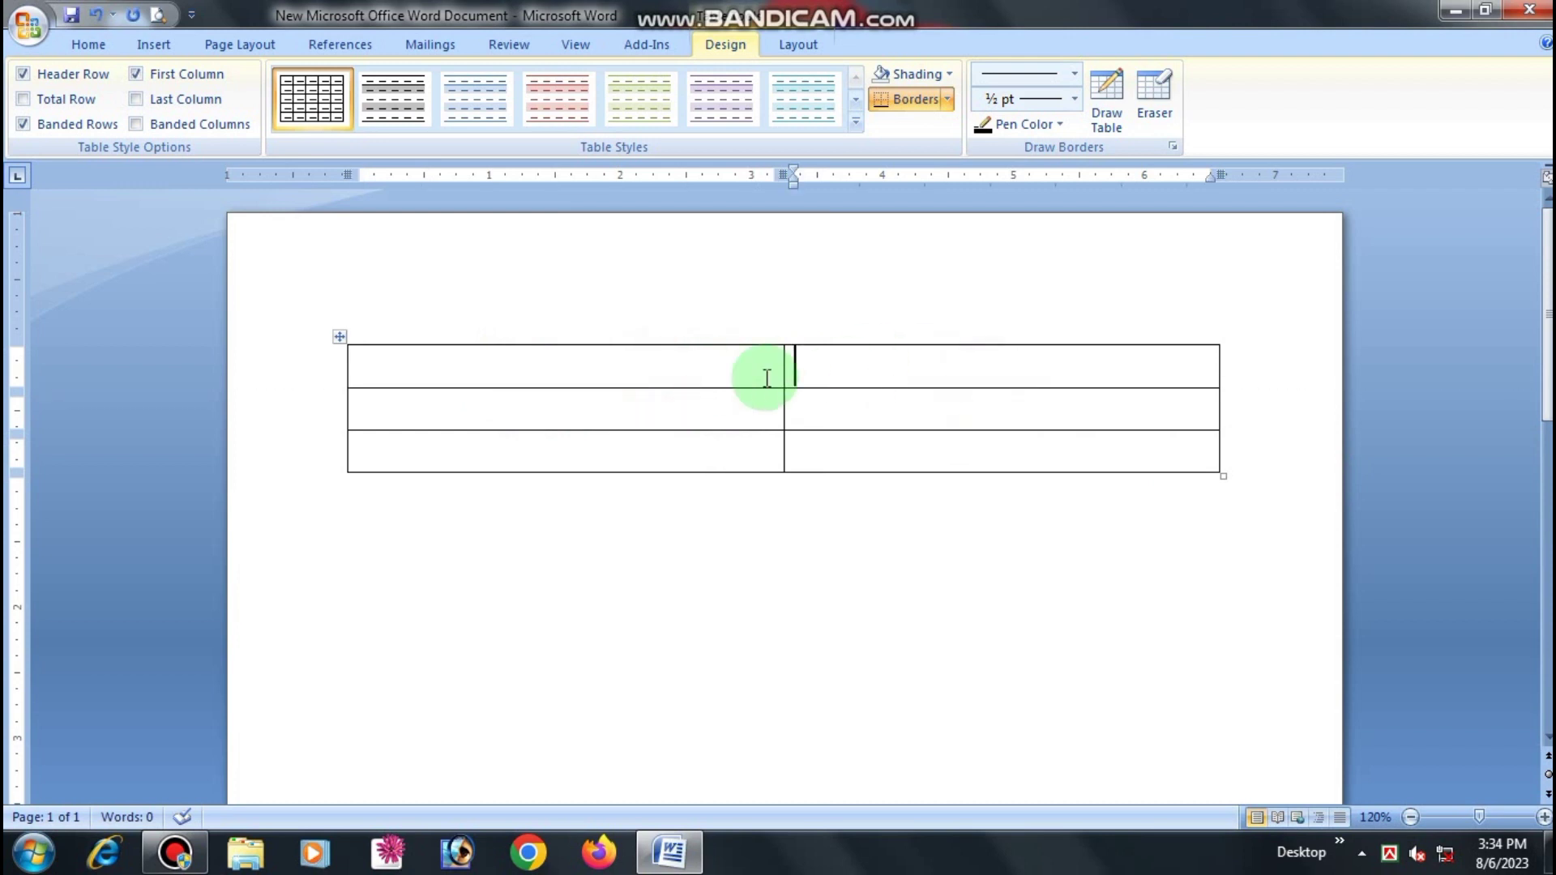
{"action": "left_click", "coordinate": [576, 371]}
{"action": "left_click", "coordinate": [576, 394]}
Step: Insert a nested table of 5 columns and 20 rows in the first cell of the last row
{"action": "left_click", "coordinate": [581, 440]}
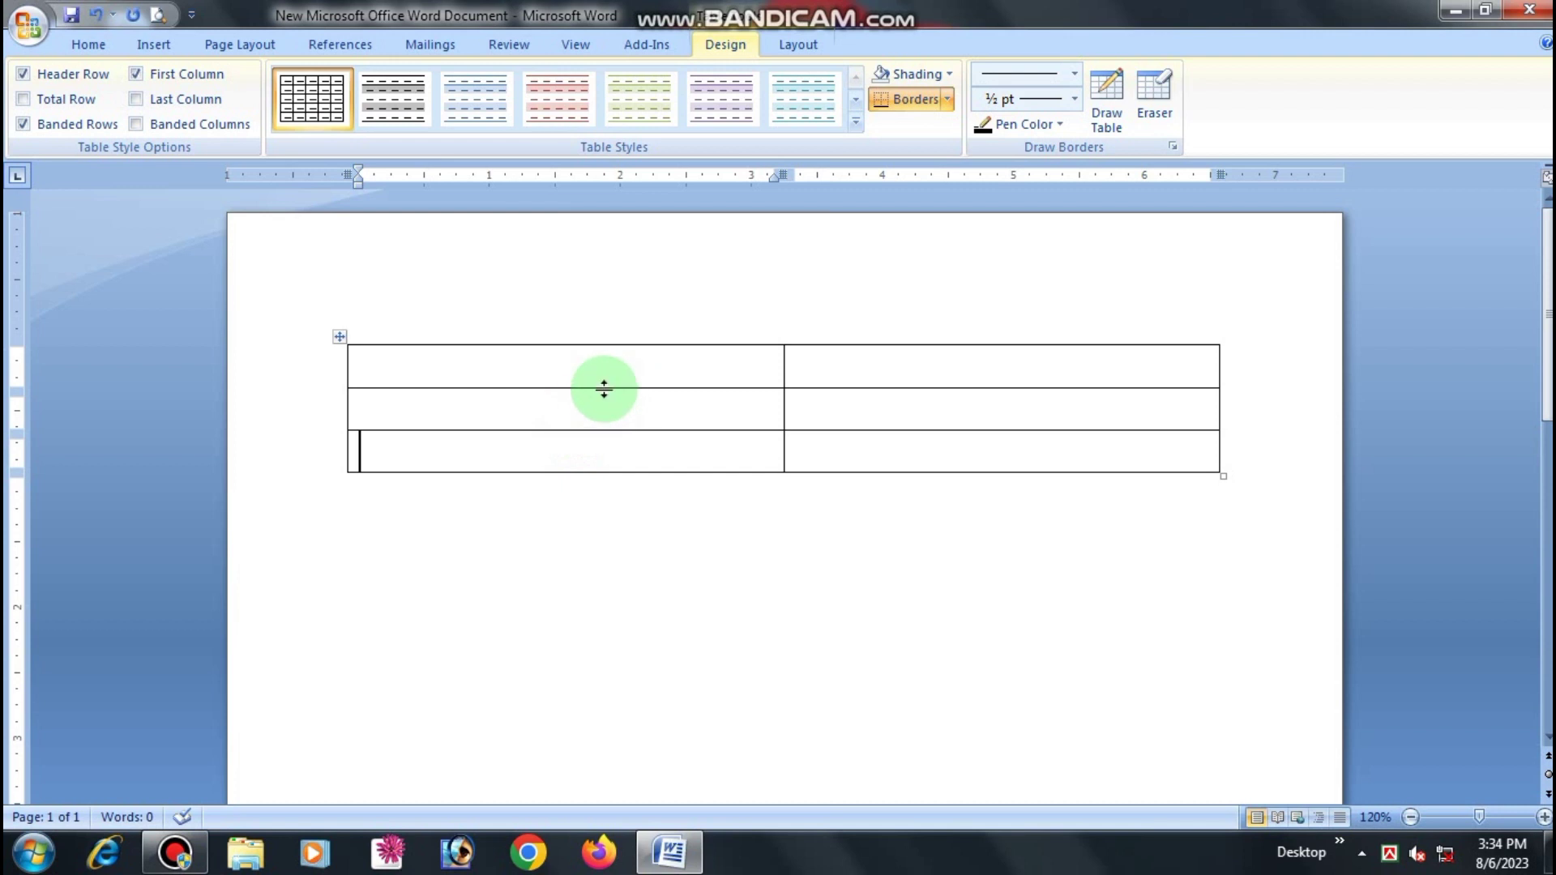
{"action": "left_click", "coordinate": [139, 47]}
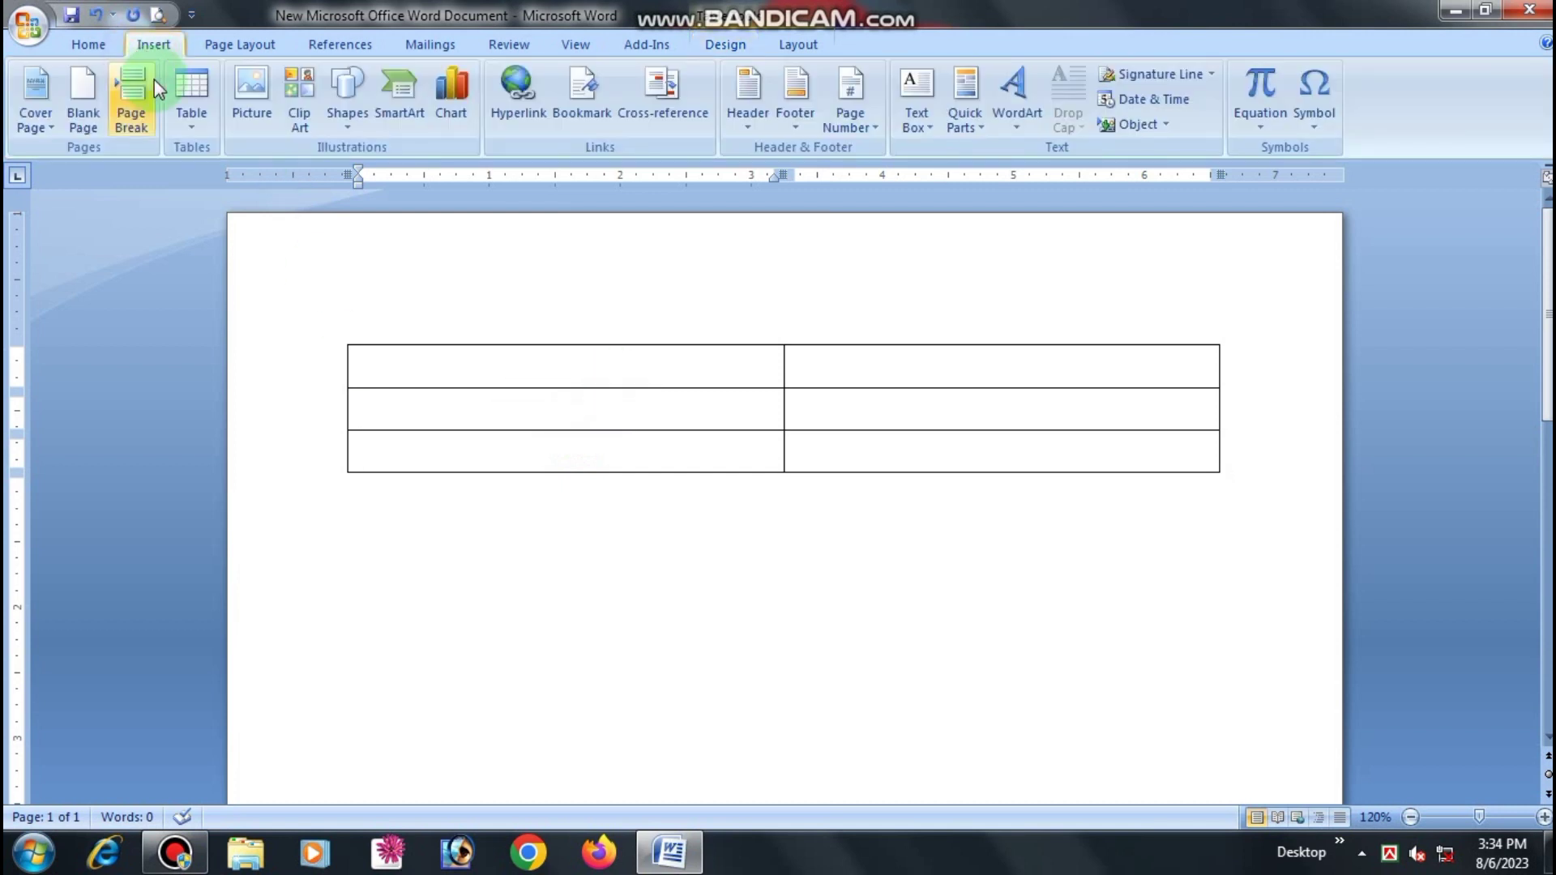
{"action": "left_click", "coordinate": [190, 95]}
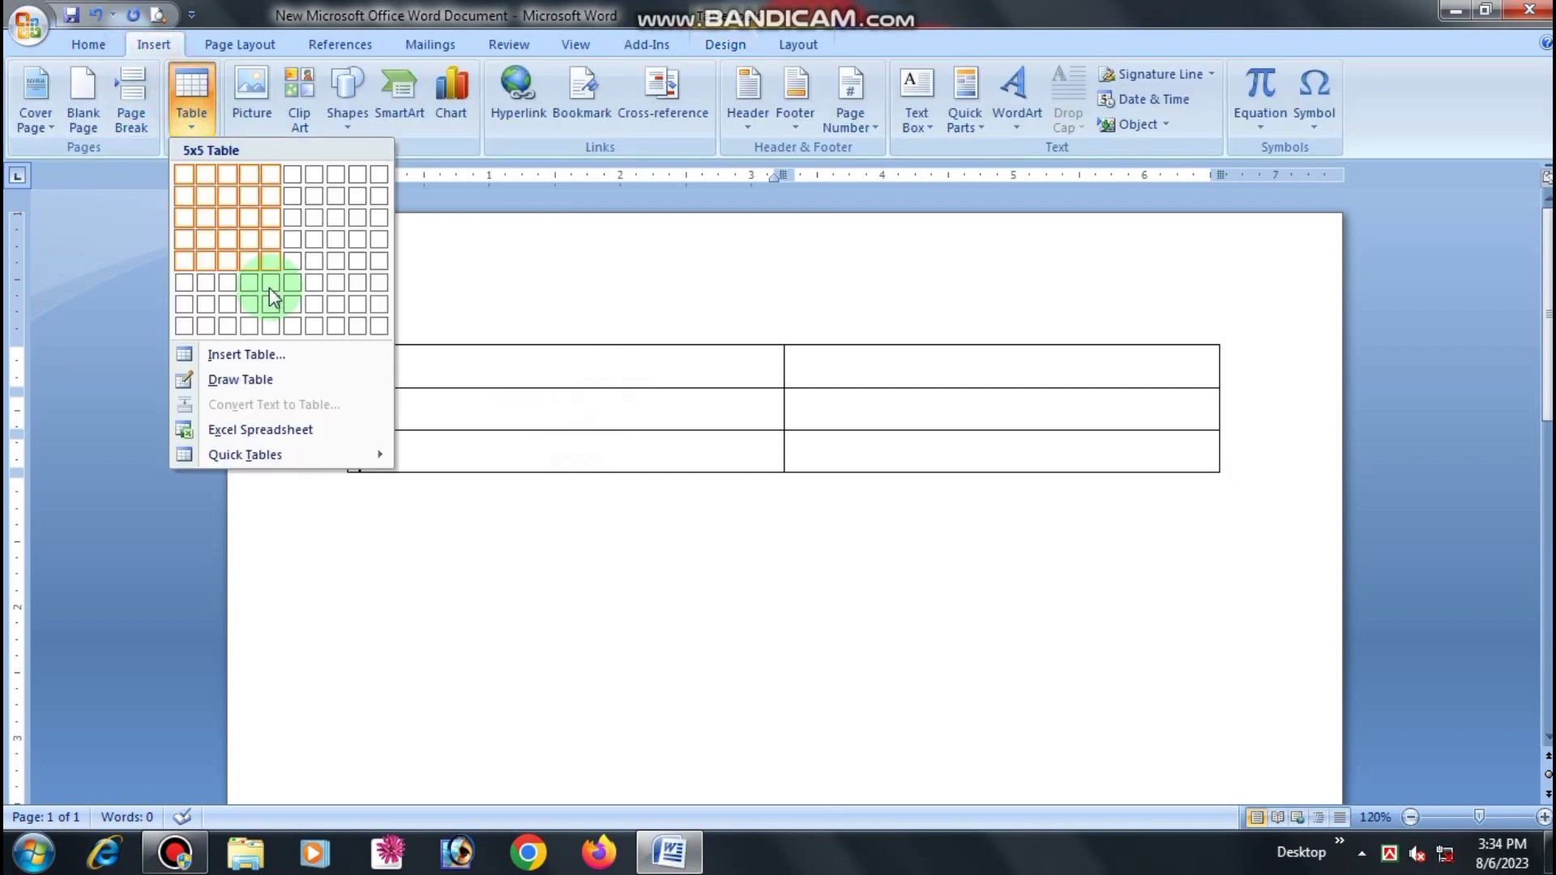
{"action": "left_click", "coordinate": [298, 355]}
{"action": "left_click", "coordinate": [851, 350]}
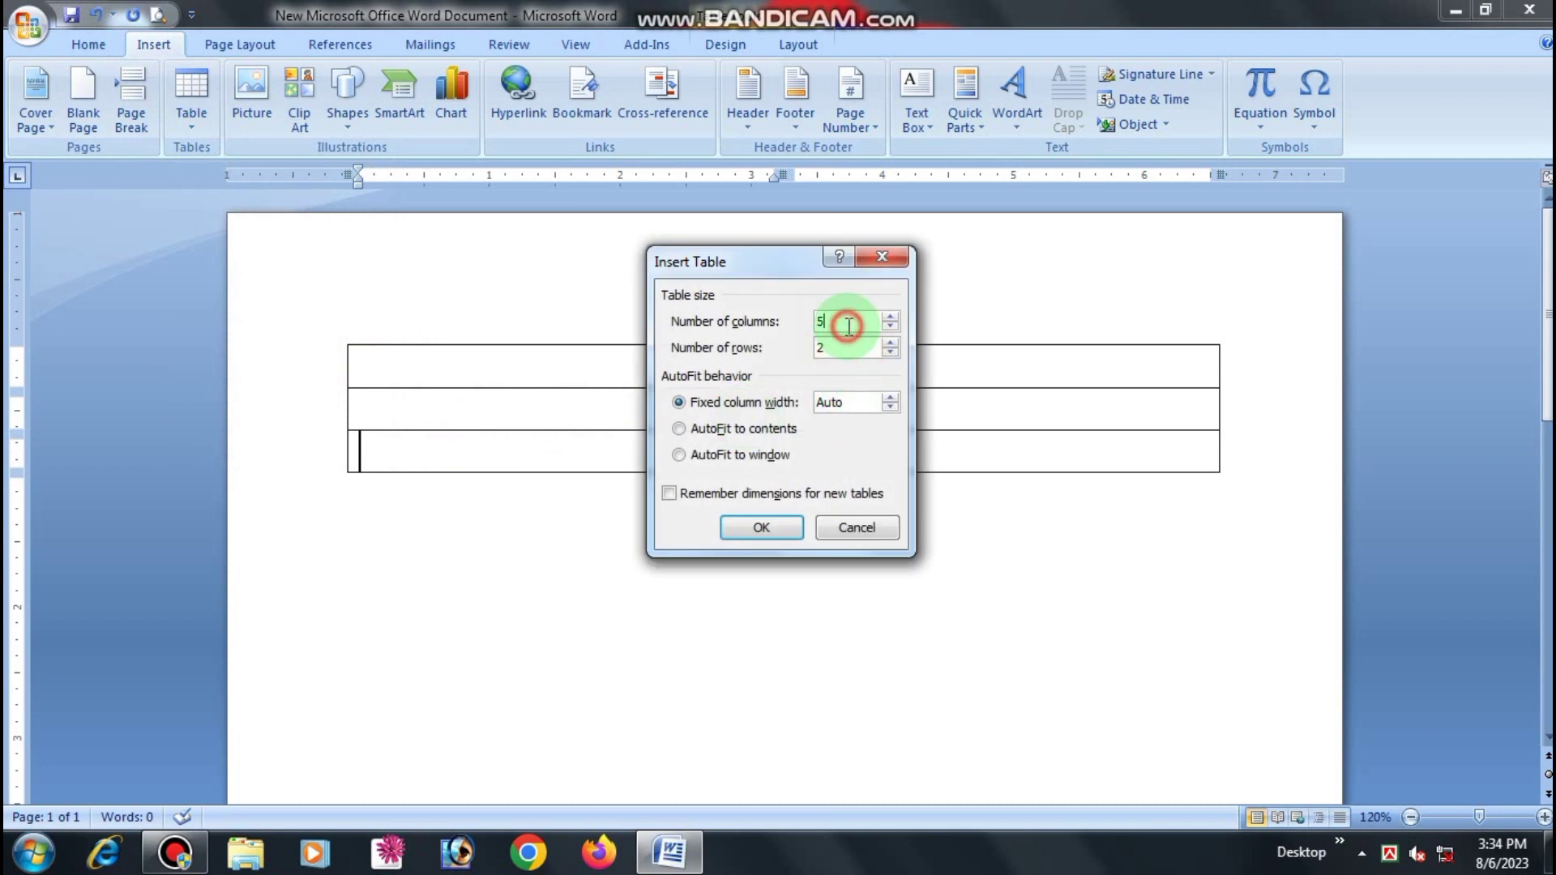
{"action": "left_click", "coordinate": [890, 342]}
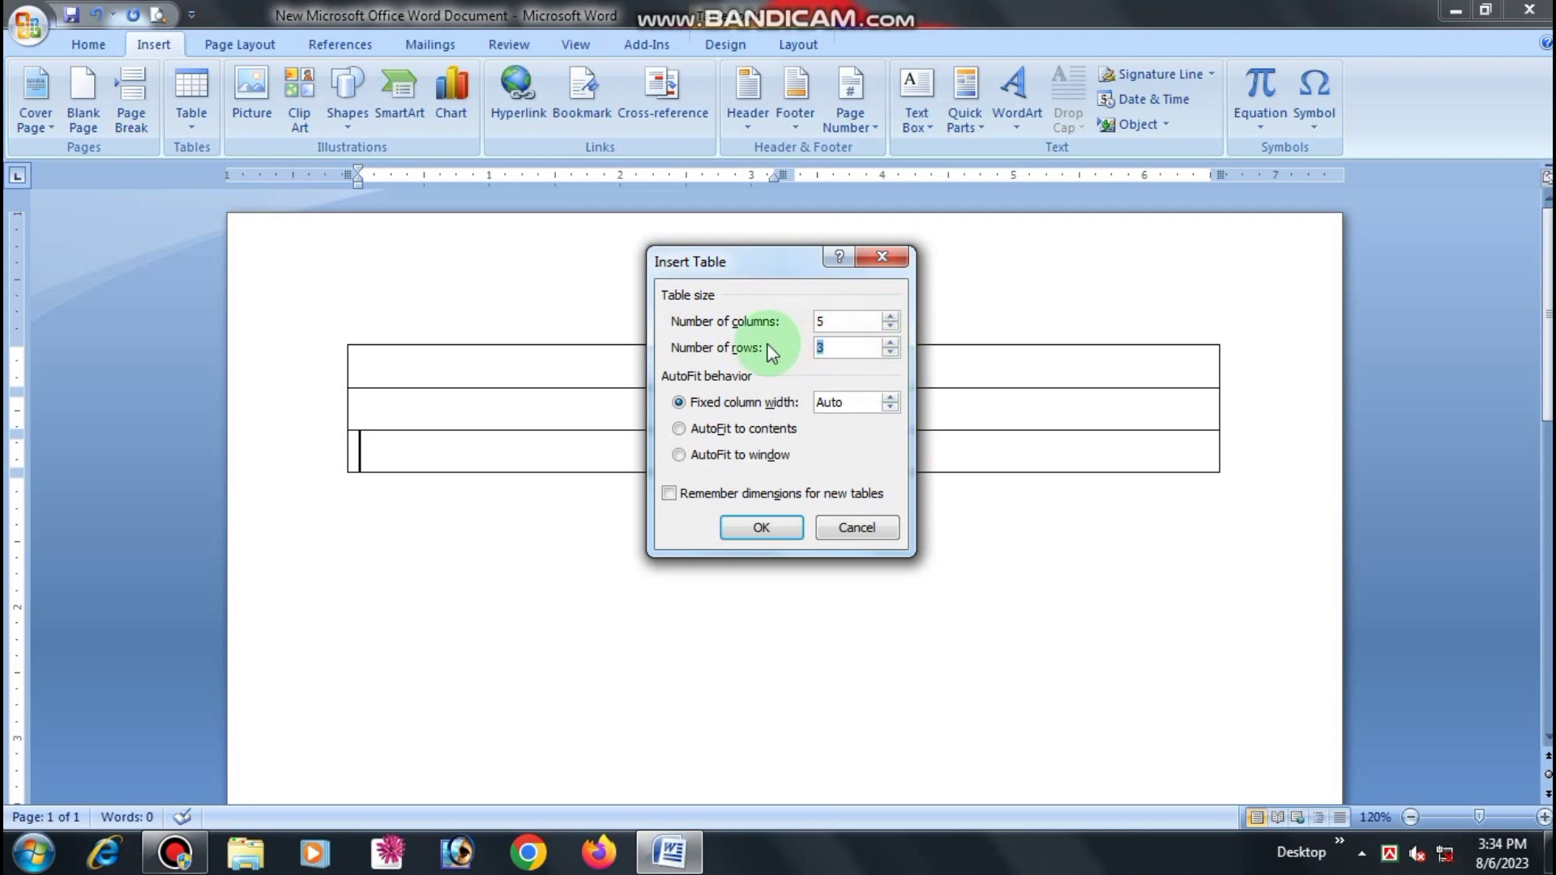
{"action": "type", "text": "20"}
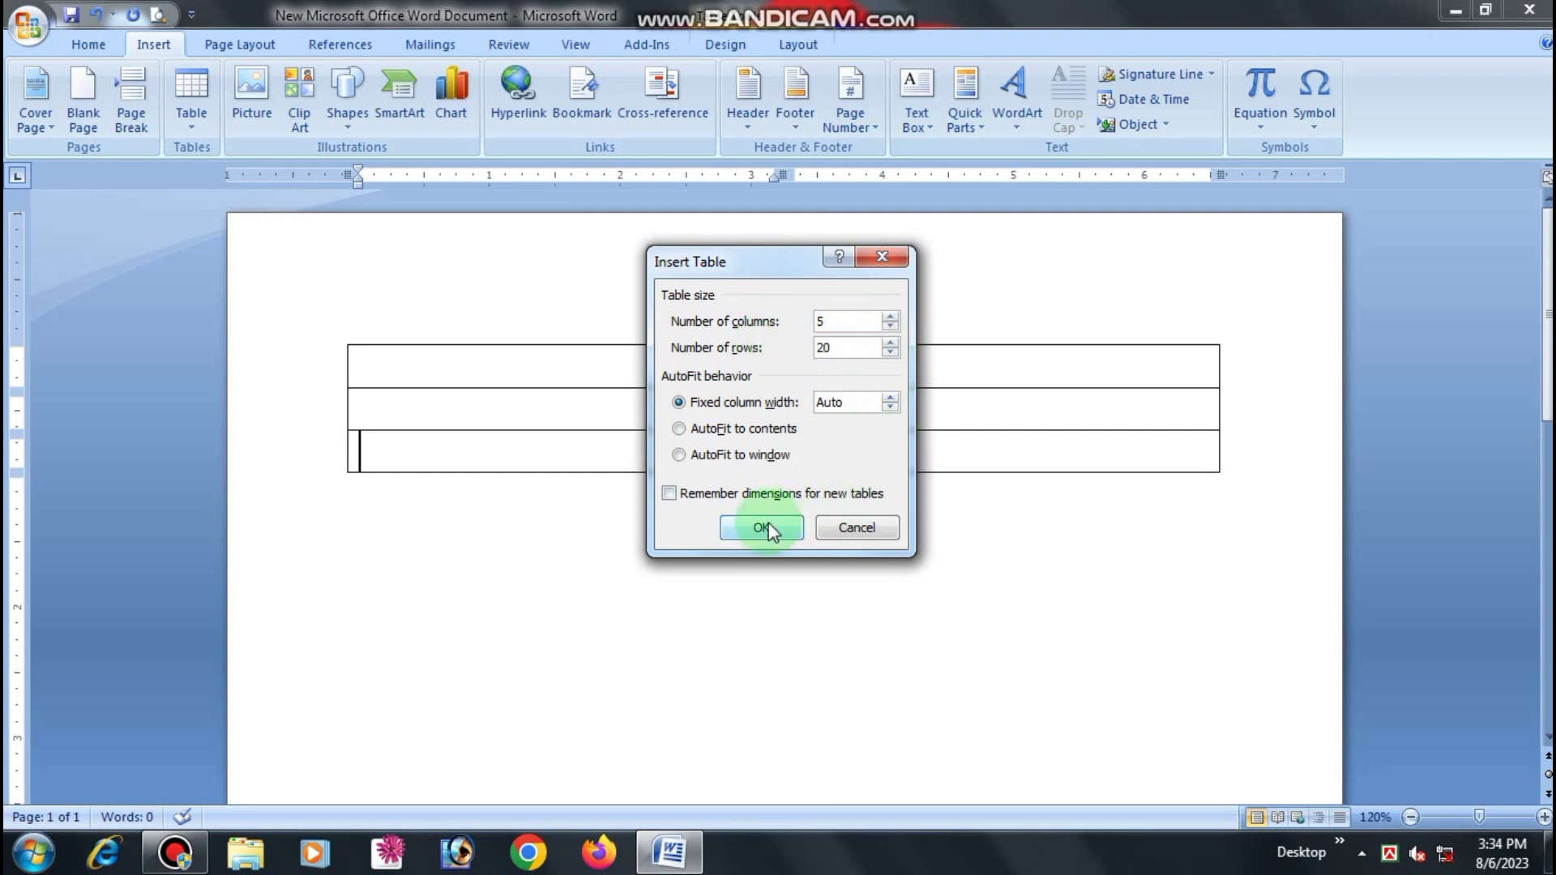
{"action": "left_click", "coordinate": [766, 520]}
Step: Delete the outer table together with the table nested inside it
{"action": "left_click_drag", "start_coordinate": [350, 421], "coordinate": [618, 503]}
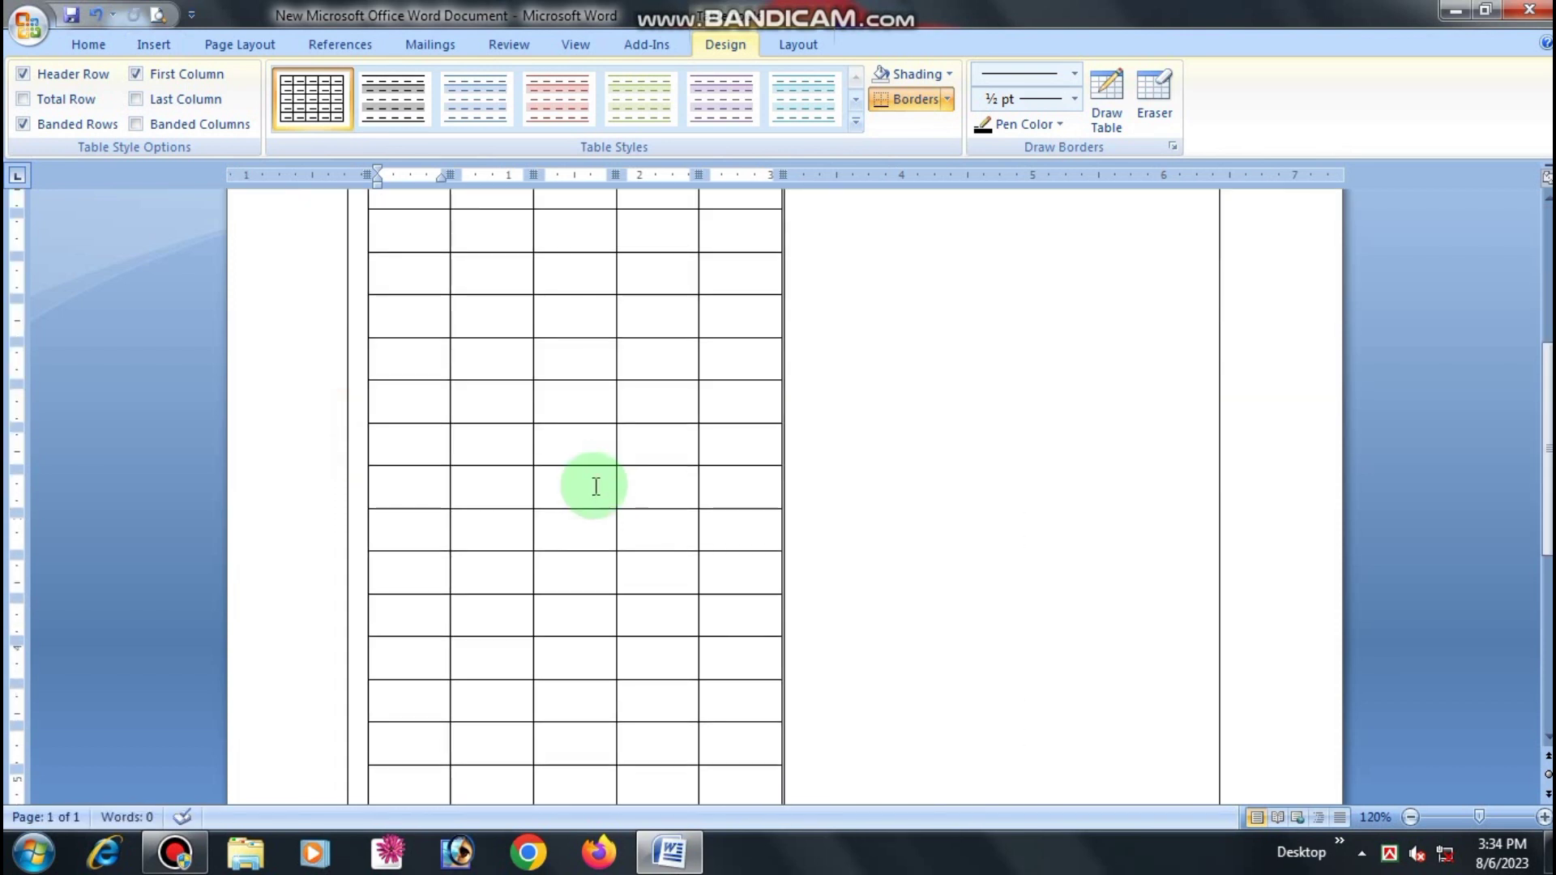
{"action": "left_click", "coordinate": [1018, 382]}
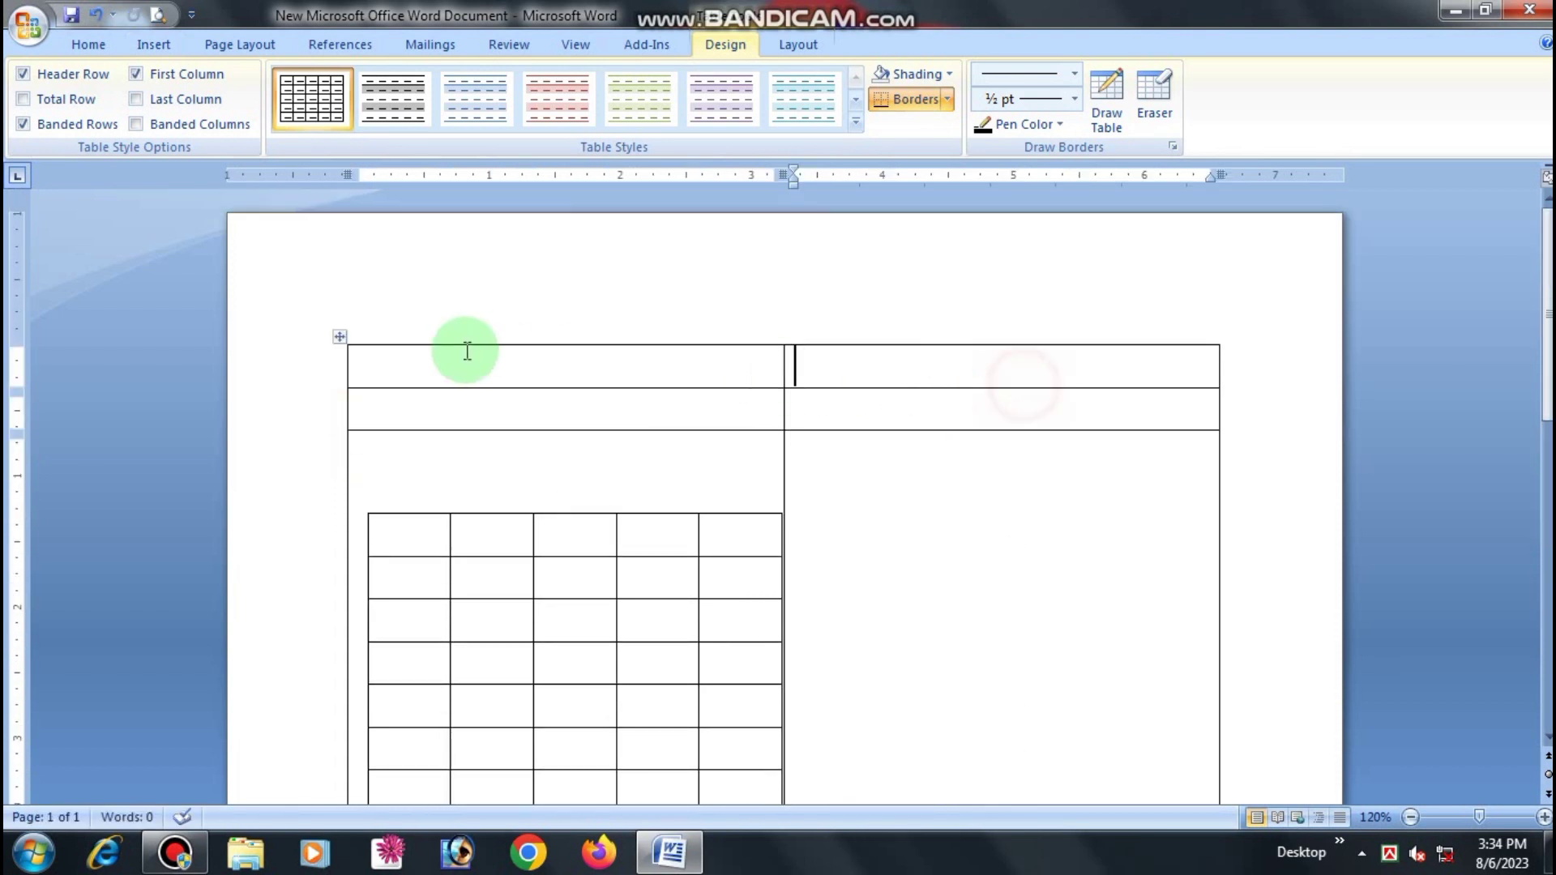
{"action": "left_click", "coordinate": [337, 337]}
{"action": "key", "text": "BackSpace"}
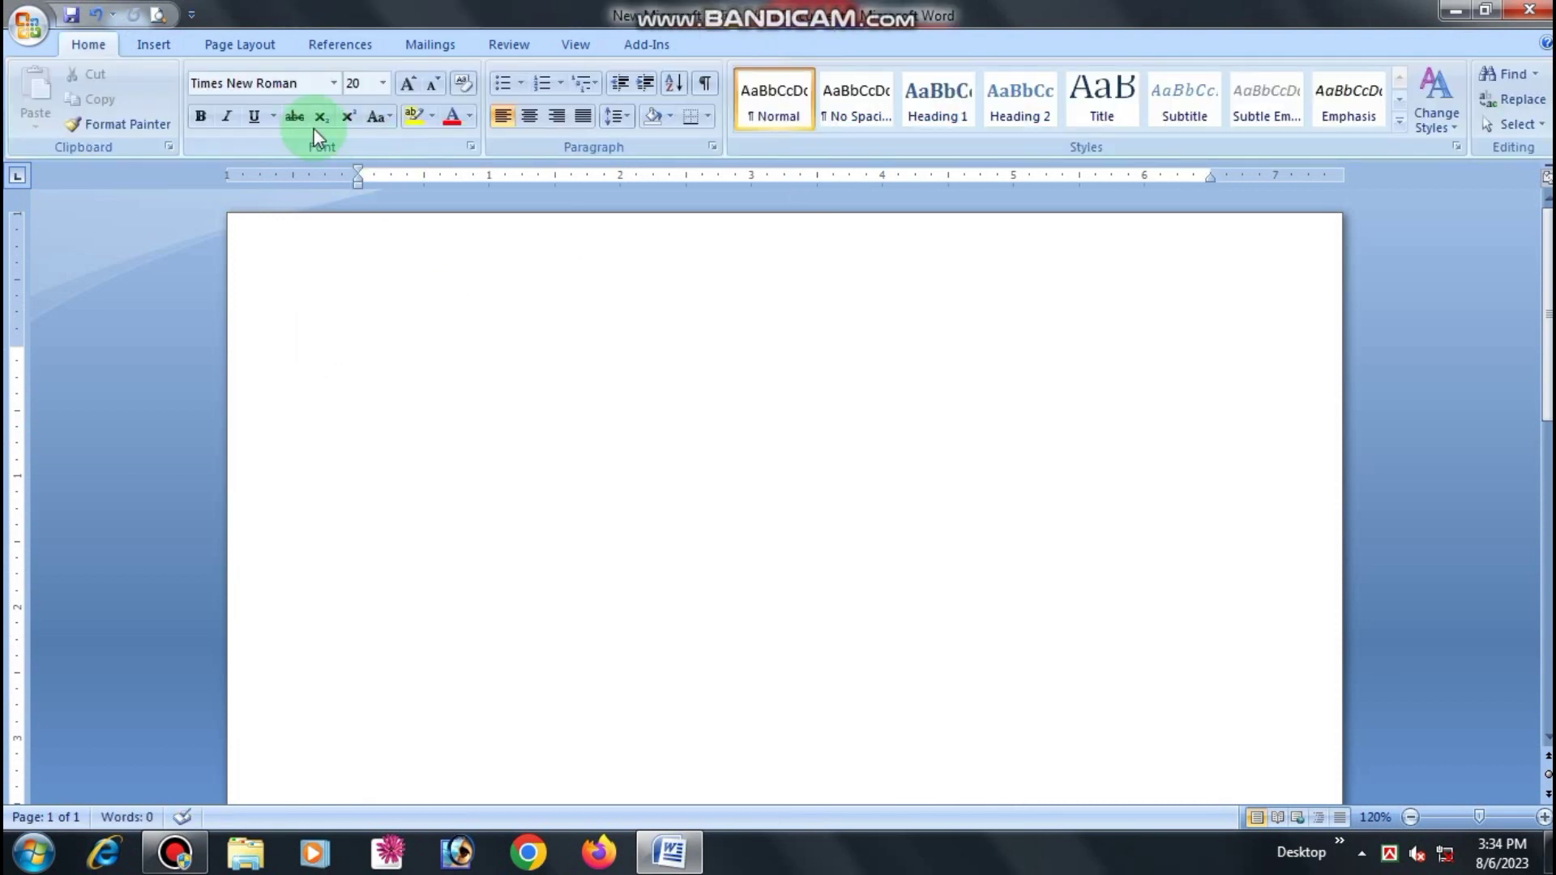
Step: Insert a table with 5 columns and 20 rows on the empty page
{"action": "left_click", "coordinate": [154, 44]}
{"action": "left_click", "coordinate": [191, 94]}
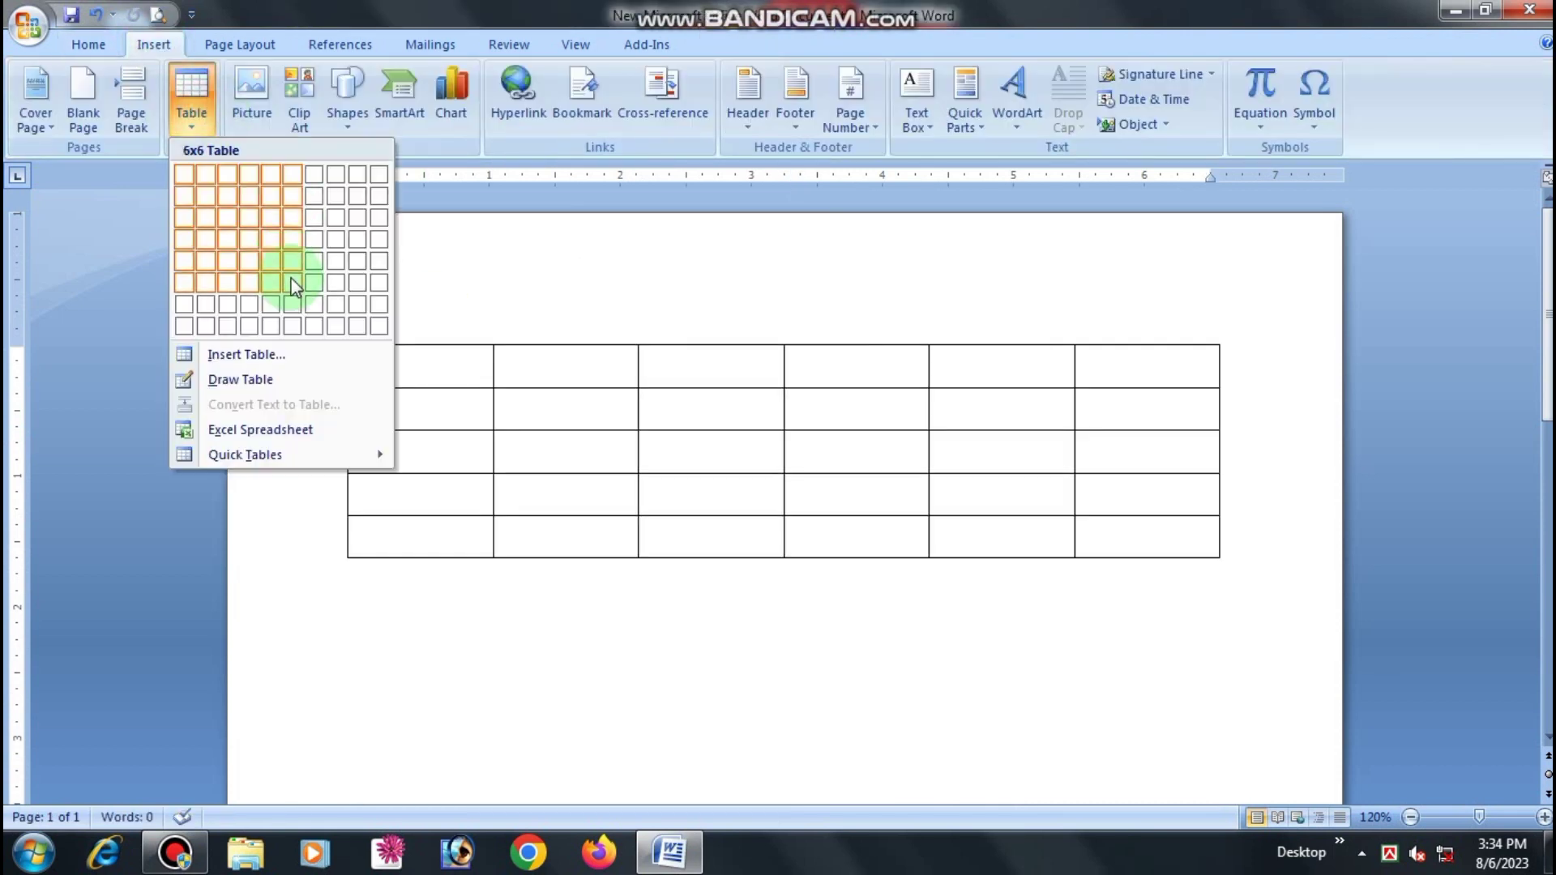
{"action": "left_click", "coordinate": [396, 356]}
{"action": "double_click", "coordinate": [847, 346]}
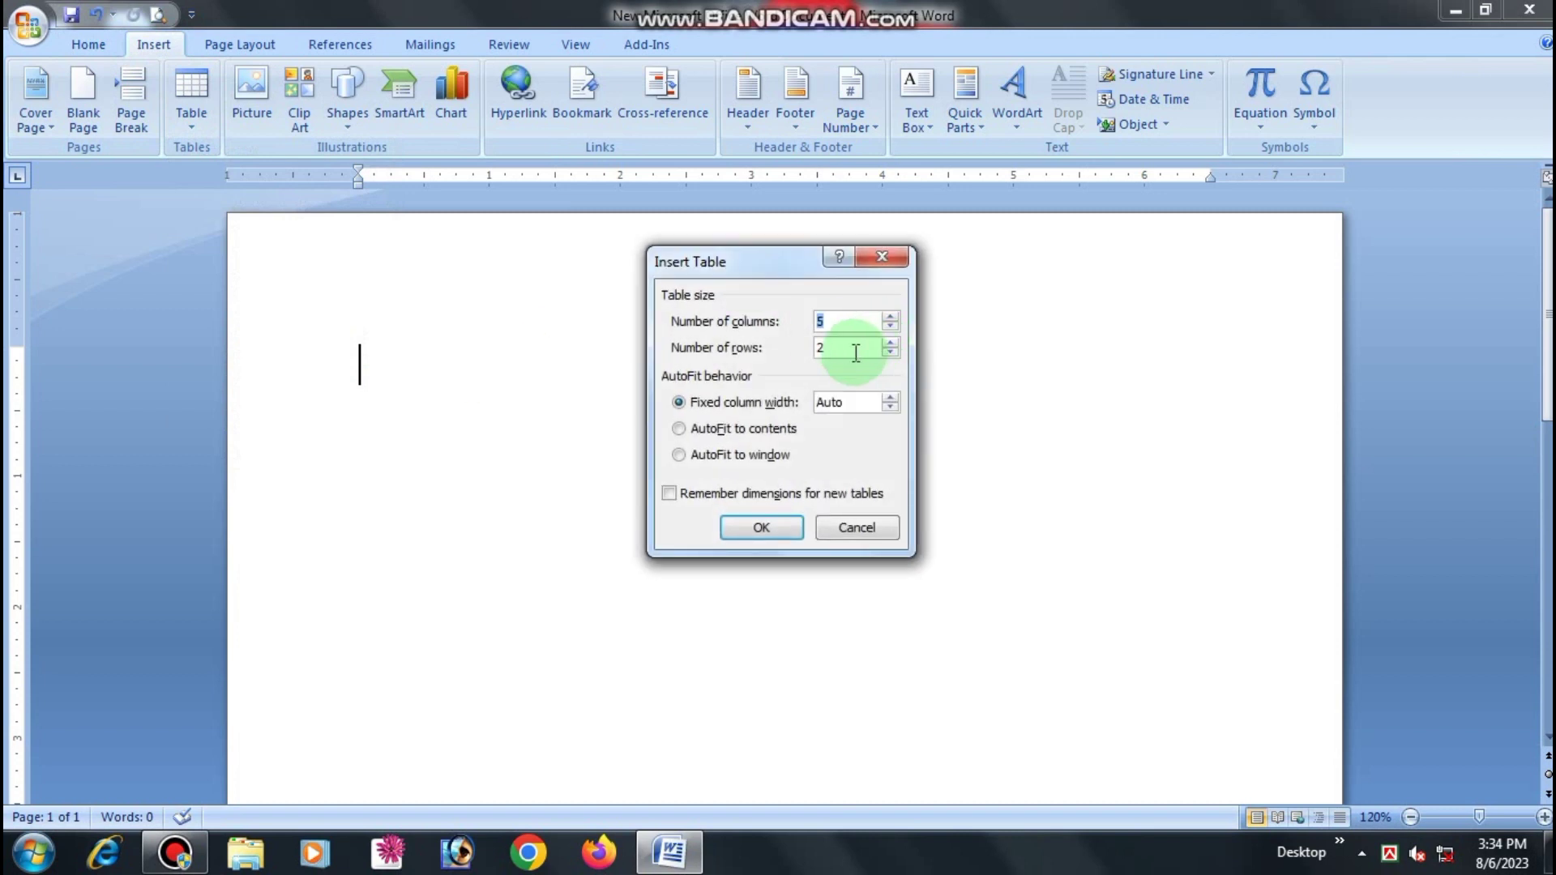
{"action": "left_click", "coordinate": [847, 347]}
{"action": "type", "text": "0"}
{"action": "left_click", "coordinate": [746, 531]}
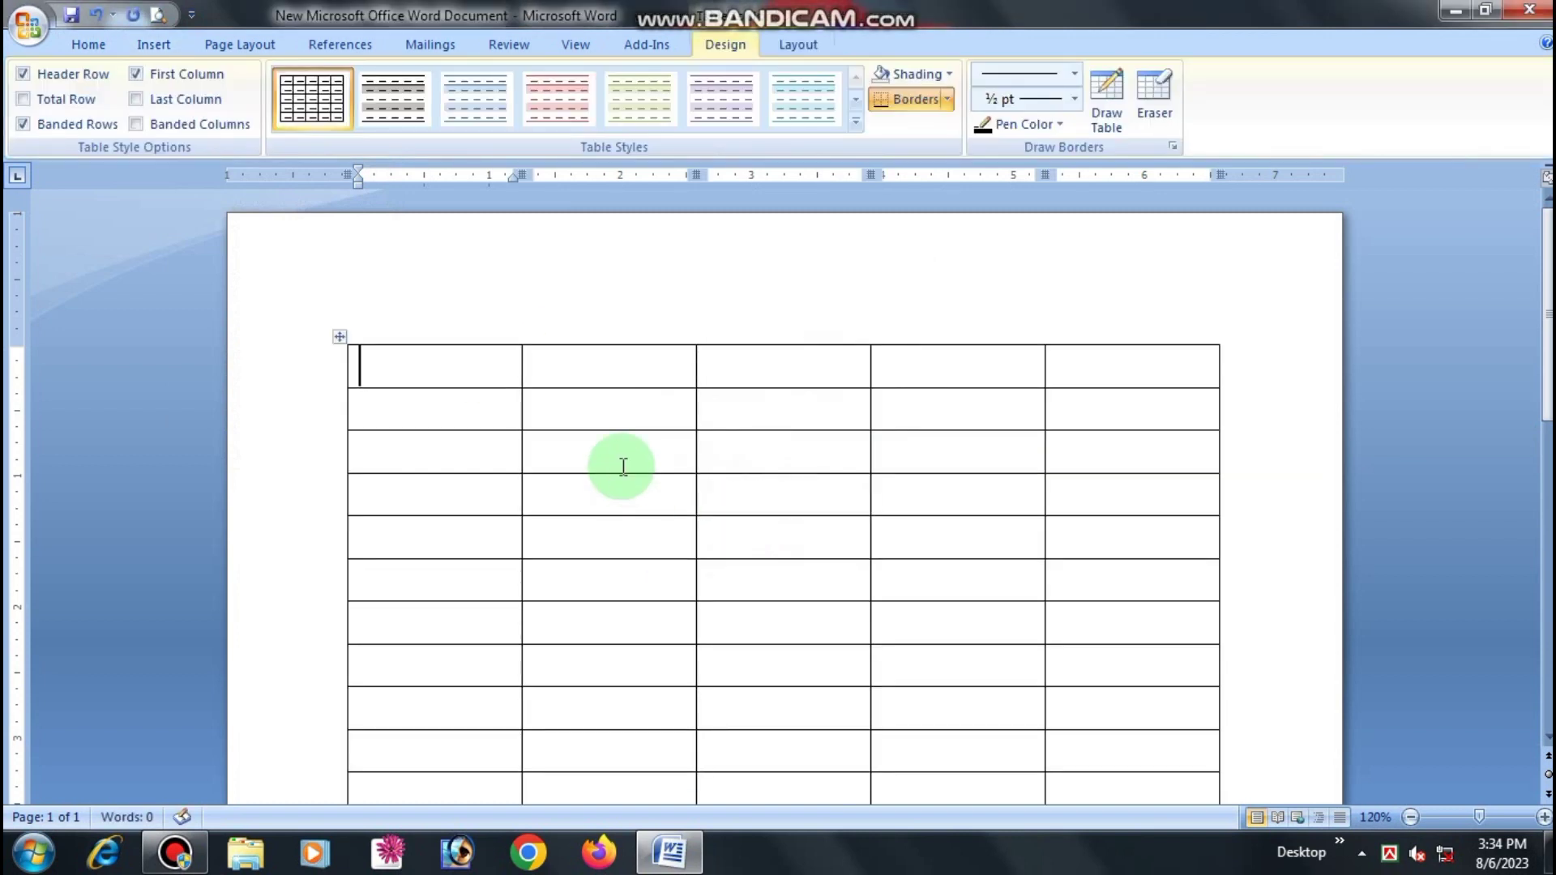
Step: Look over the full length of the table, and delete the entire table from the page
{"action": "scroll", "coordinate": [600, 464], "scroll_direction": "down", "scroll_amount": 3}
{"action": "scroll", "coordinate": [600, 464], "scroll_direction": "up", "scroll_amount": 3}
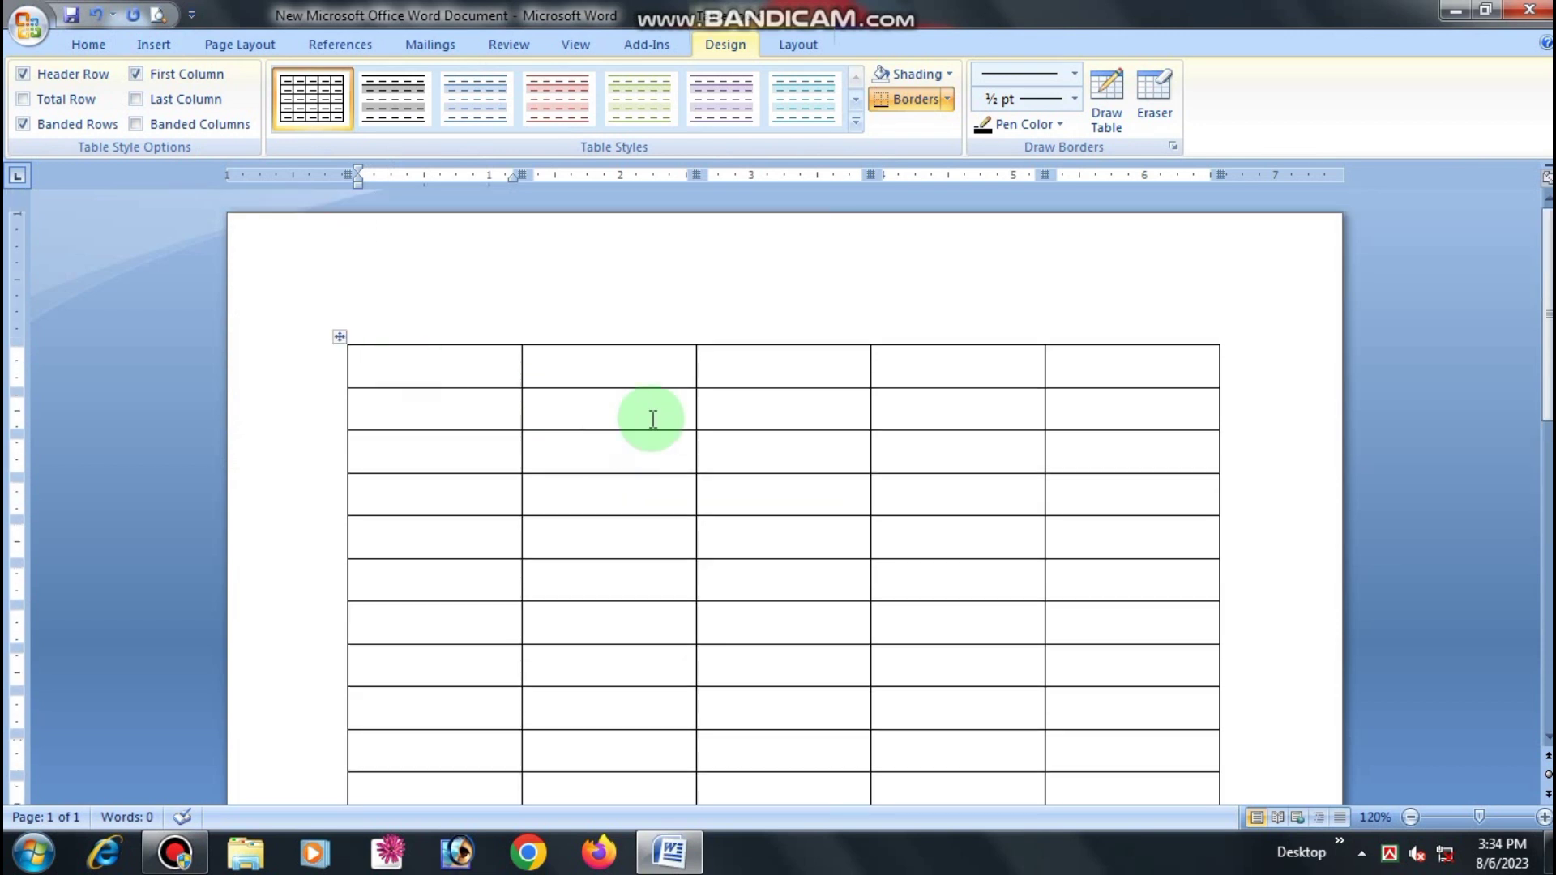
{"action": "scroll", "coordinate": [892, 469], "scroll_direction": "down", "scroll_amount": 6}
{"action": "scroll", "coordinate": [778, 514], "scroll_direction": "up", "scroll_amount": 1}
{"action": "scroll", "coordinate": [727, 491], "scroll_direction": "up", "scroll_amount": 8}
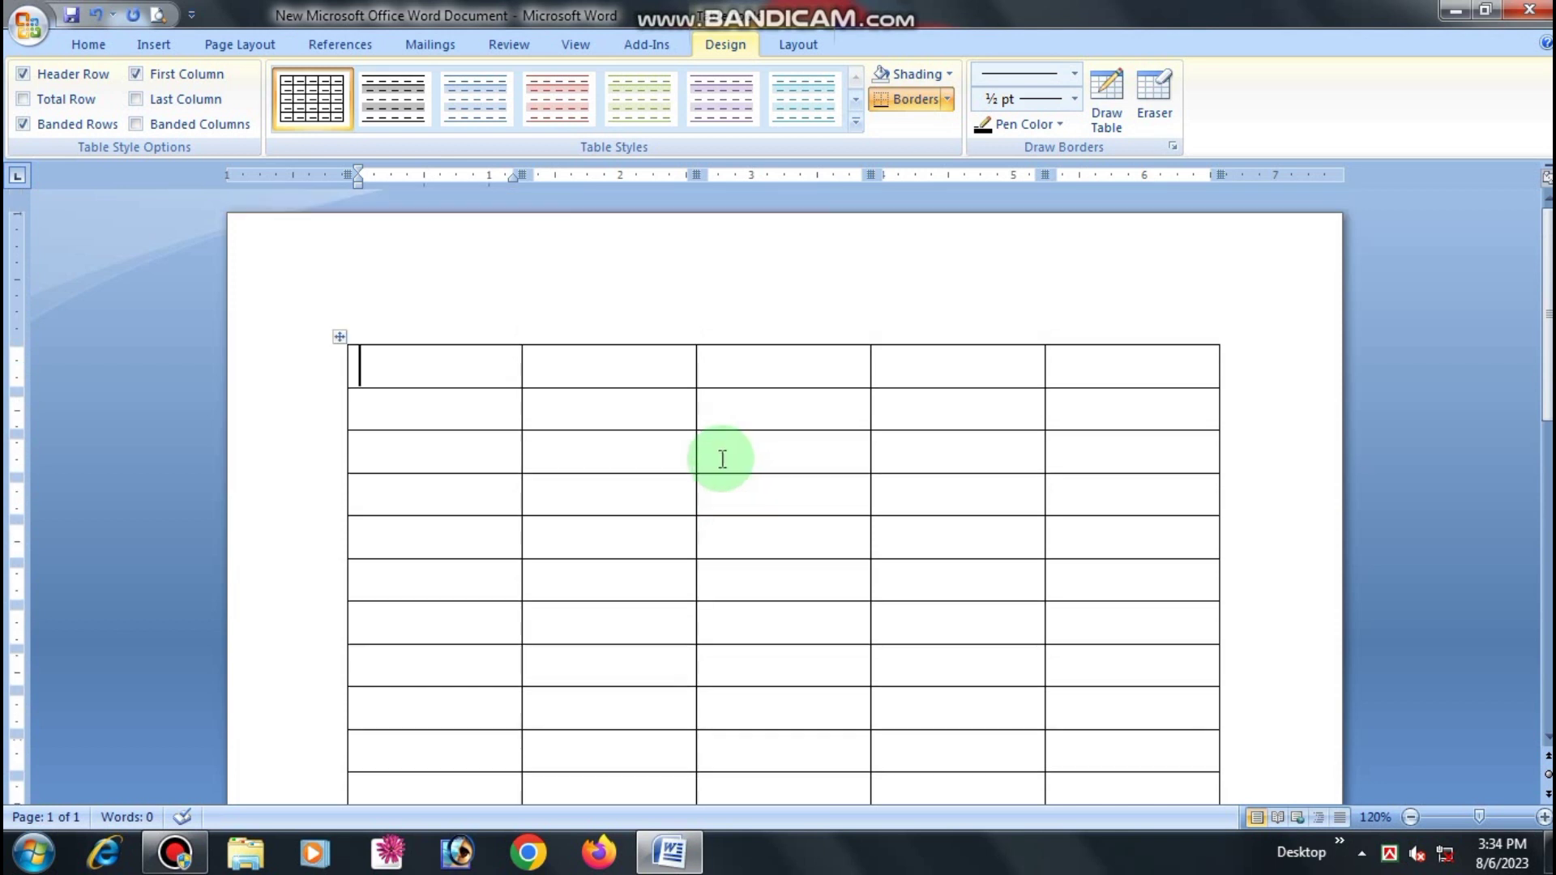
{"action": "left_click", "coordinate": [340, 337]}
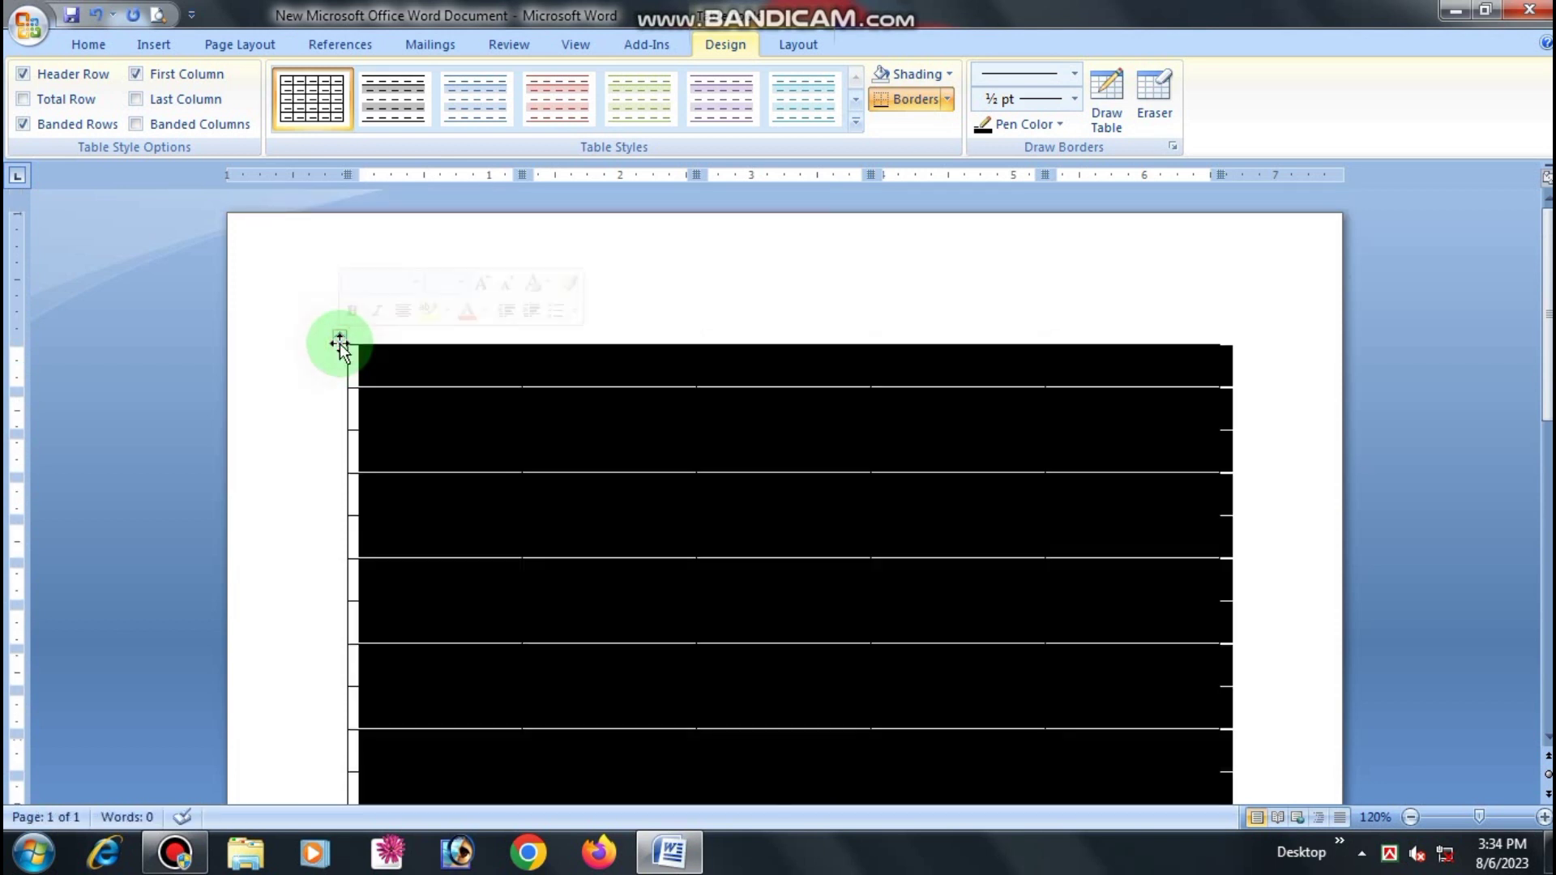
{"action": "key", "text": "BackSpace"}
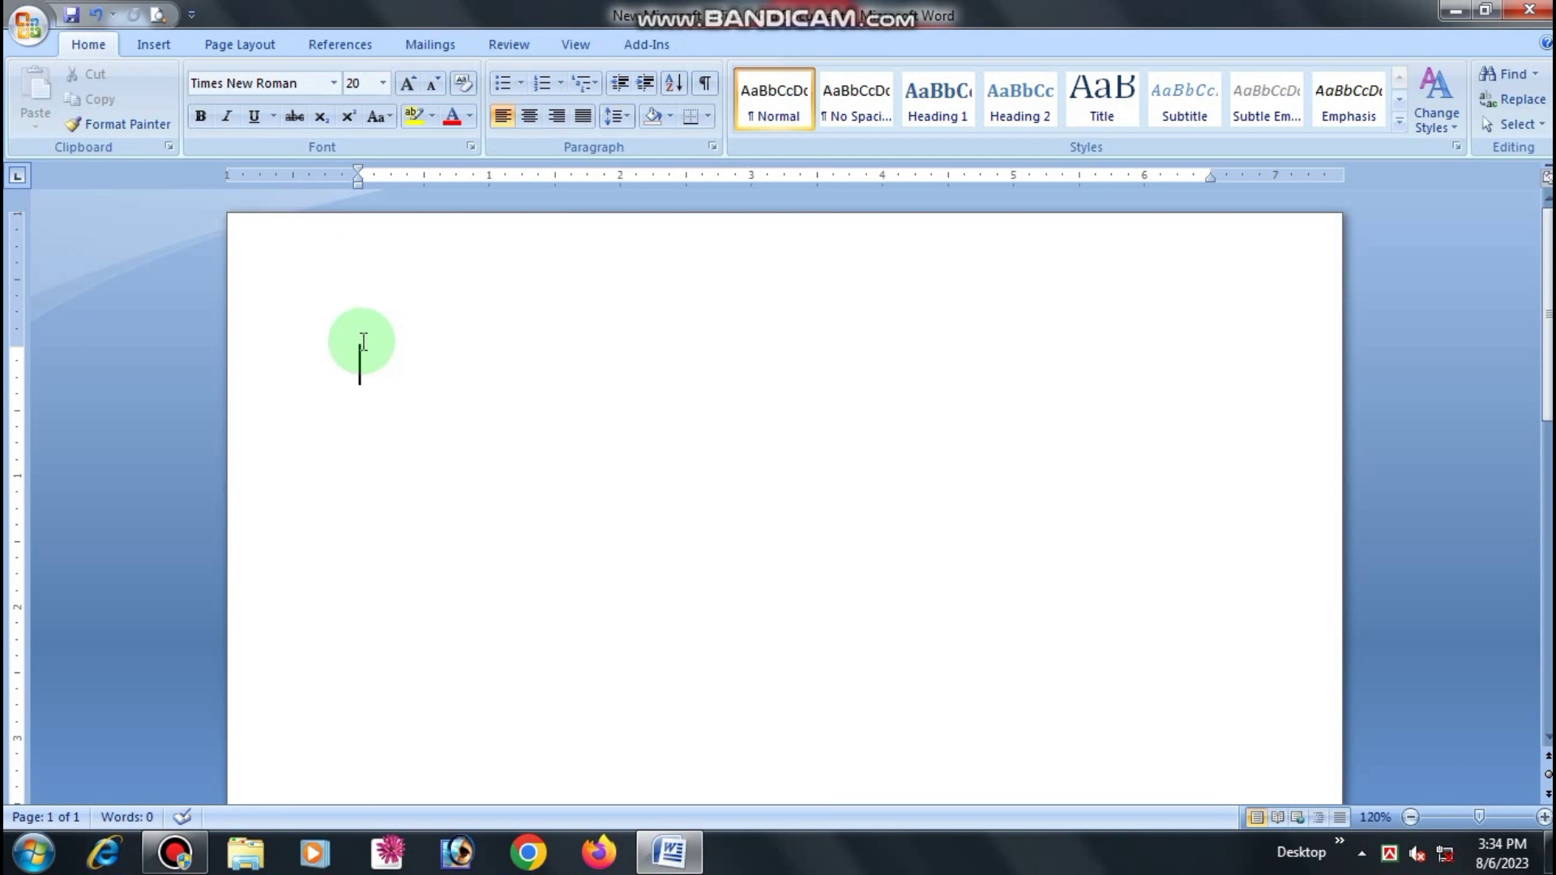
Step: Draw a single-cell table about 3.4 inches wide and 2.8 inches high in the upper middle of the page
{"action": "left_click", "coordinate": [151, 42]}
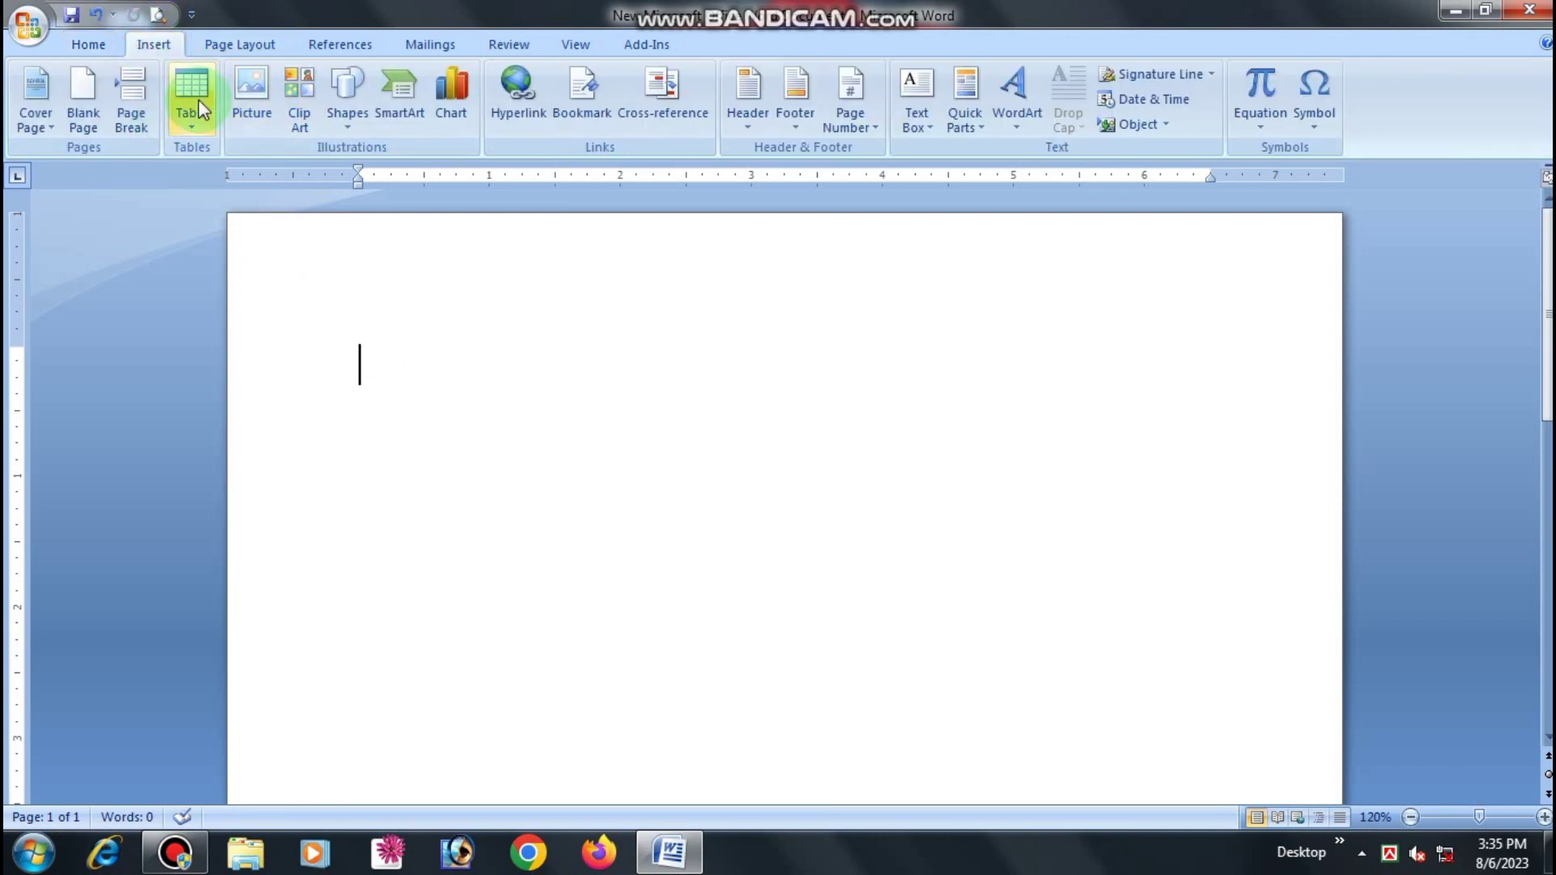
{"action": "left_click", "coordinate": [186, 89]}
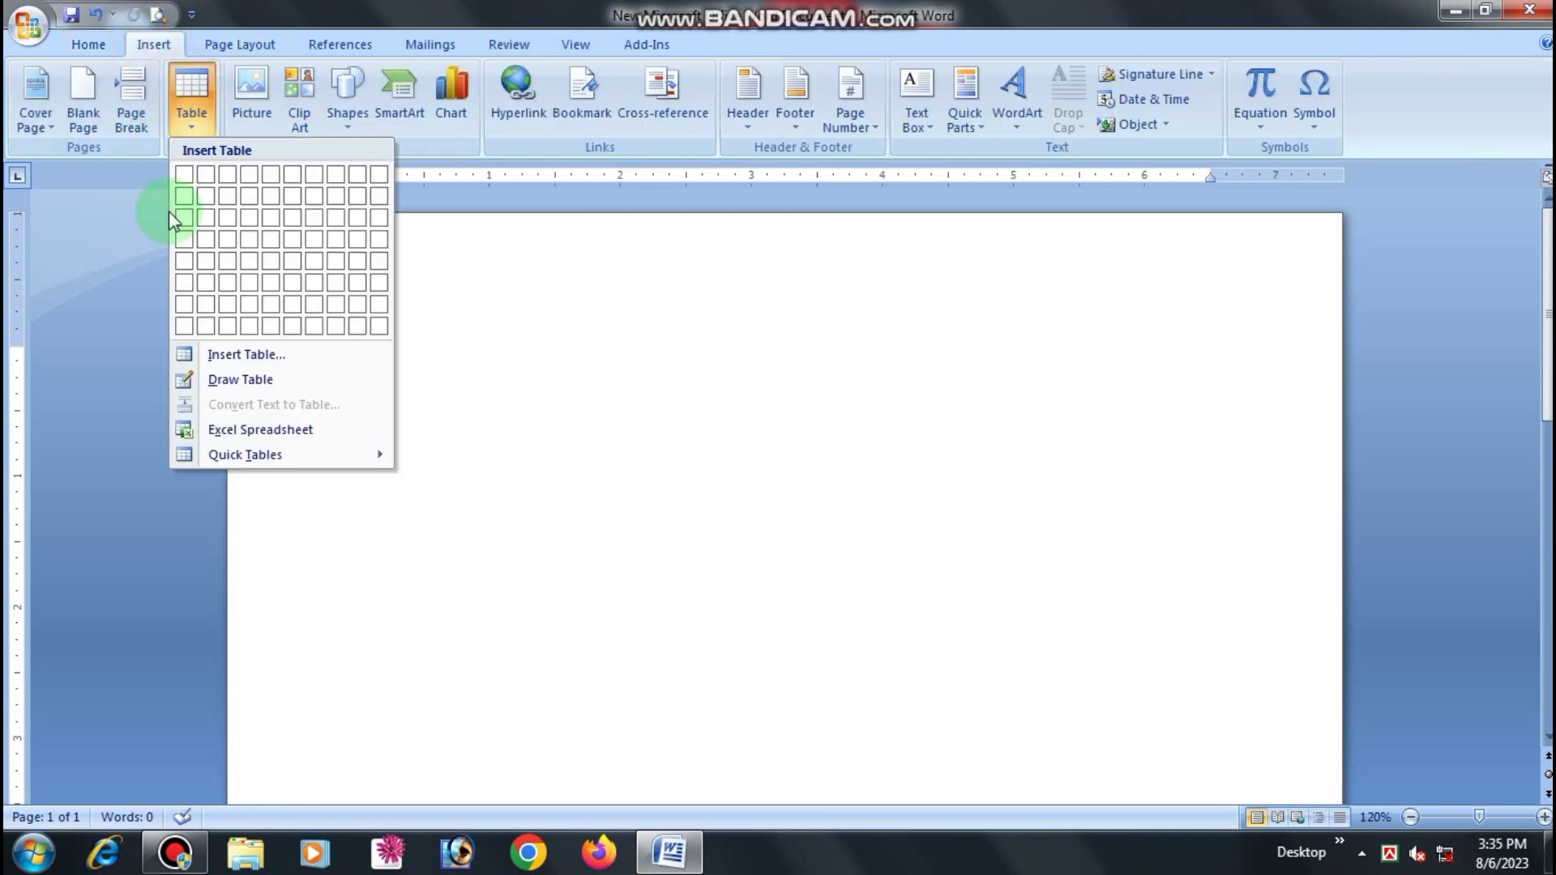
{"action": "left_click", "coordinate": [262, 381]}
{"action": "mouse_move", "coordinate": [578, 300]}
{"action": "left_mouse_down"}
{"action": "mouse_move", "coordinate": [824, 413]}
{"action": "mouse_move", "coordinate": [1018, 653]}
{"action": "mouse_move", "coordinate": [1023, 697]}
{"action": "left_mouse_up"}
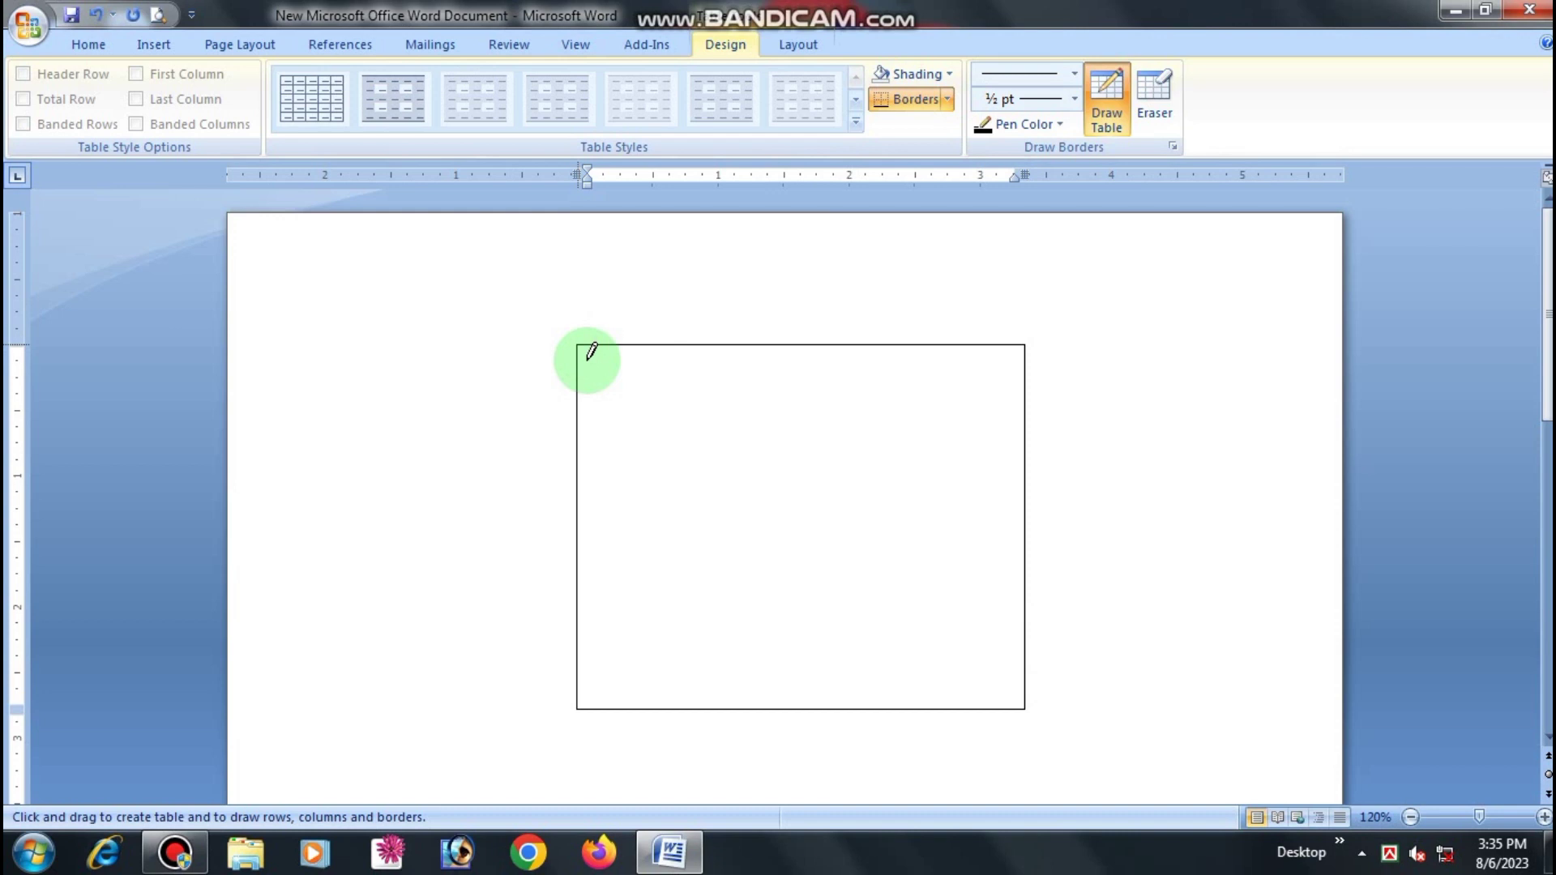
{"action": "left_click_drag", "start_coordinate": [587, 347], "coordinate": [594, 381]}
{"action": "scroll", "coordinate": [563, 406], "scroll_direction": "down", "scroll_amount": 8}
{"action": "mouse_move", "coordinate": [374, 341]}
{"action": "left_mouse_down"}
{"action": "mouse_move", "coordinate": [560, 444]}
{"action": "mouse_move", "coordinate": [531, 357]}
{"action": "mouse_move", "coordinate": [528, 408]}
{"action": "left_mouse_up"}
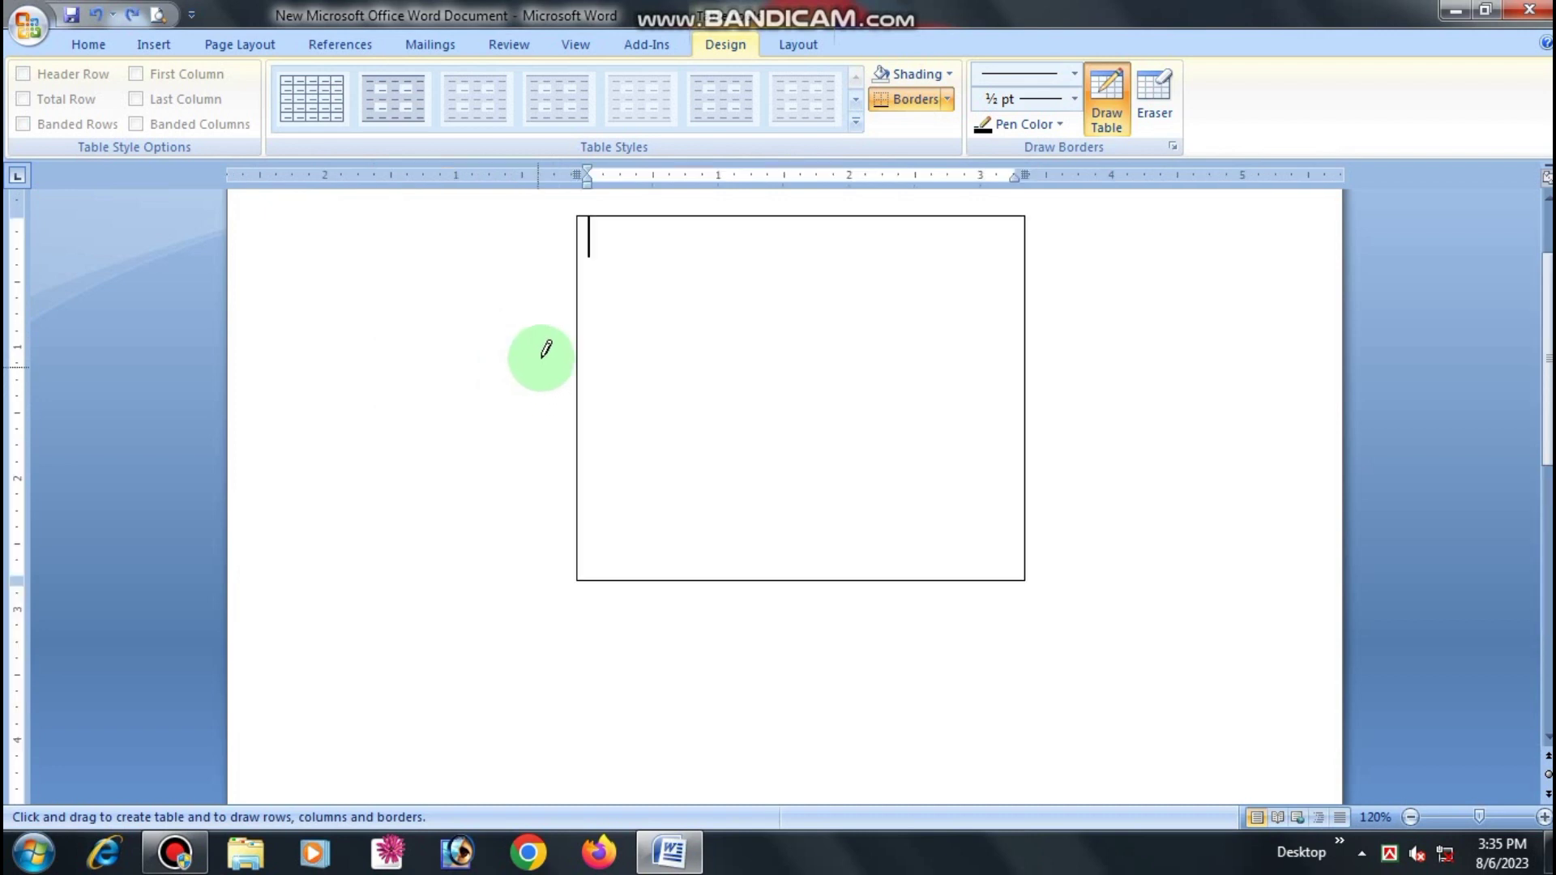
{"action": "scroll", "coordinate": [611, 323], "scroll_direction": "up", "scroll_amount": 3}
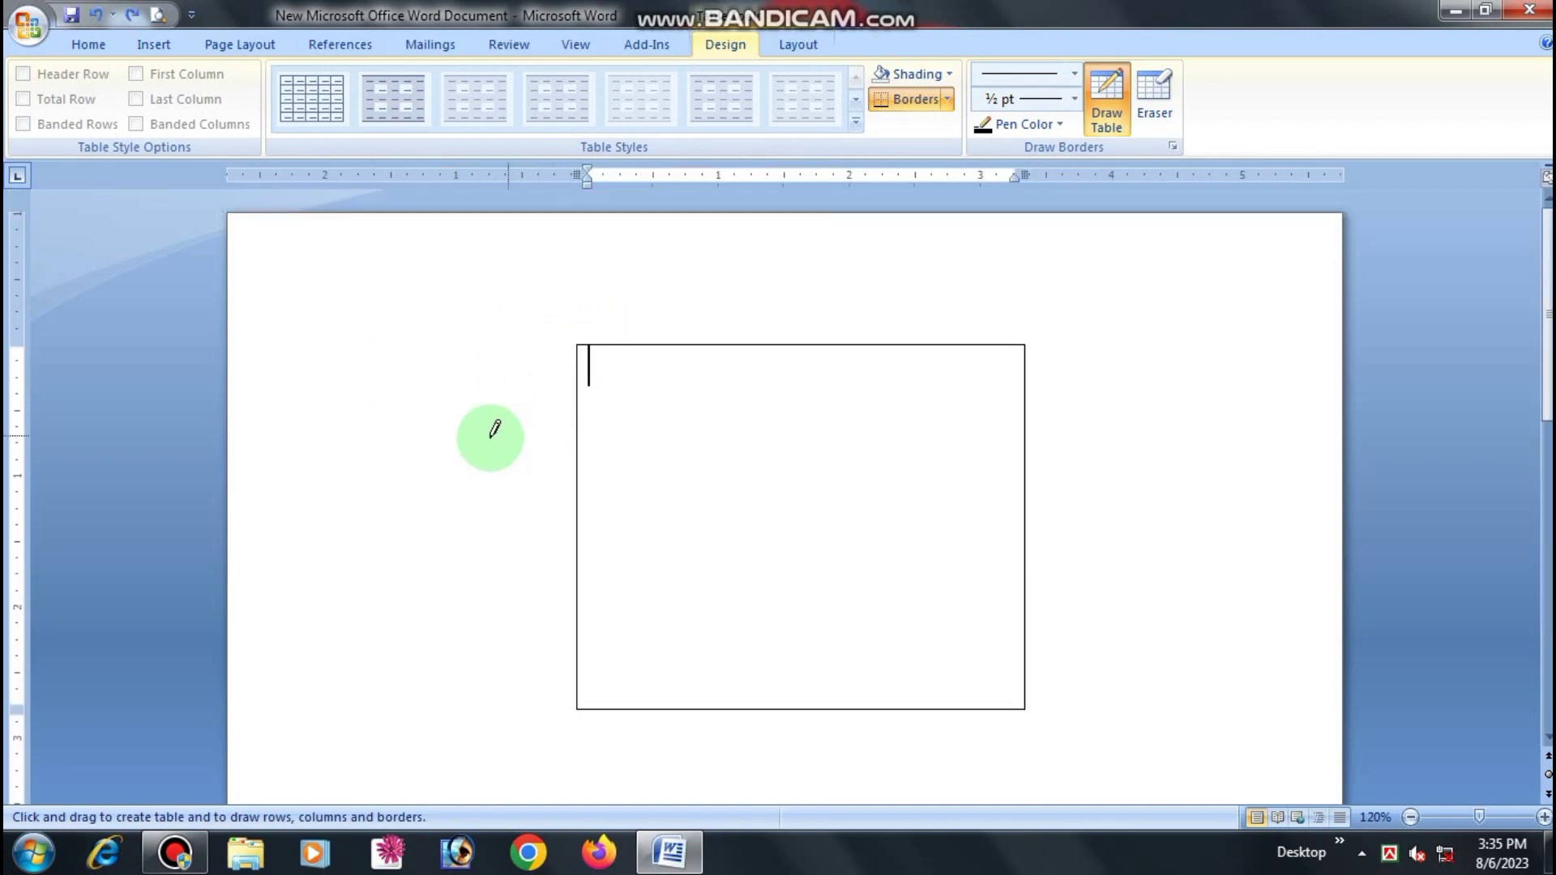
{"action": "scroll", "coordinate": [514, 430], "scroll_direction": "down", "scroll_amount": 8}
{"action": "scroll", "coordinate": [457, 391], "scroll_direction": "down", "scroll_amount": 1}
{"action": "mouse_move", "coordinate": [424, 385]}
{"action": "left_mouse_down"}
{"action": "mouse_move", "coordinate": [681, 538]}
{"action": "mouse_move", "coordinate": [938, 556]}
{"action": "mouse_move", "coordinate": [908, 508]}
{"action": "mouse_move", "coordinate": [671, 597]}
{"action": "mouse_move", "coordinate": [823, 610]}
{"action": "mouse_move", "coordinate": [705, 497]}
{"action": "mouse_move", "coordinate": [843, 559]}
{"action": "mouse_move", "coordinate": [730, 605]}
{"action": "mouse_move", "coordinate": [751, 556]}
{"action": "mouse_move", "coordinate": [787, 554]}
{"action": "left_mouse_up"}
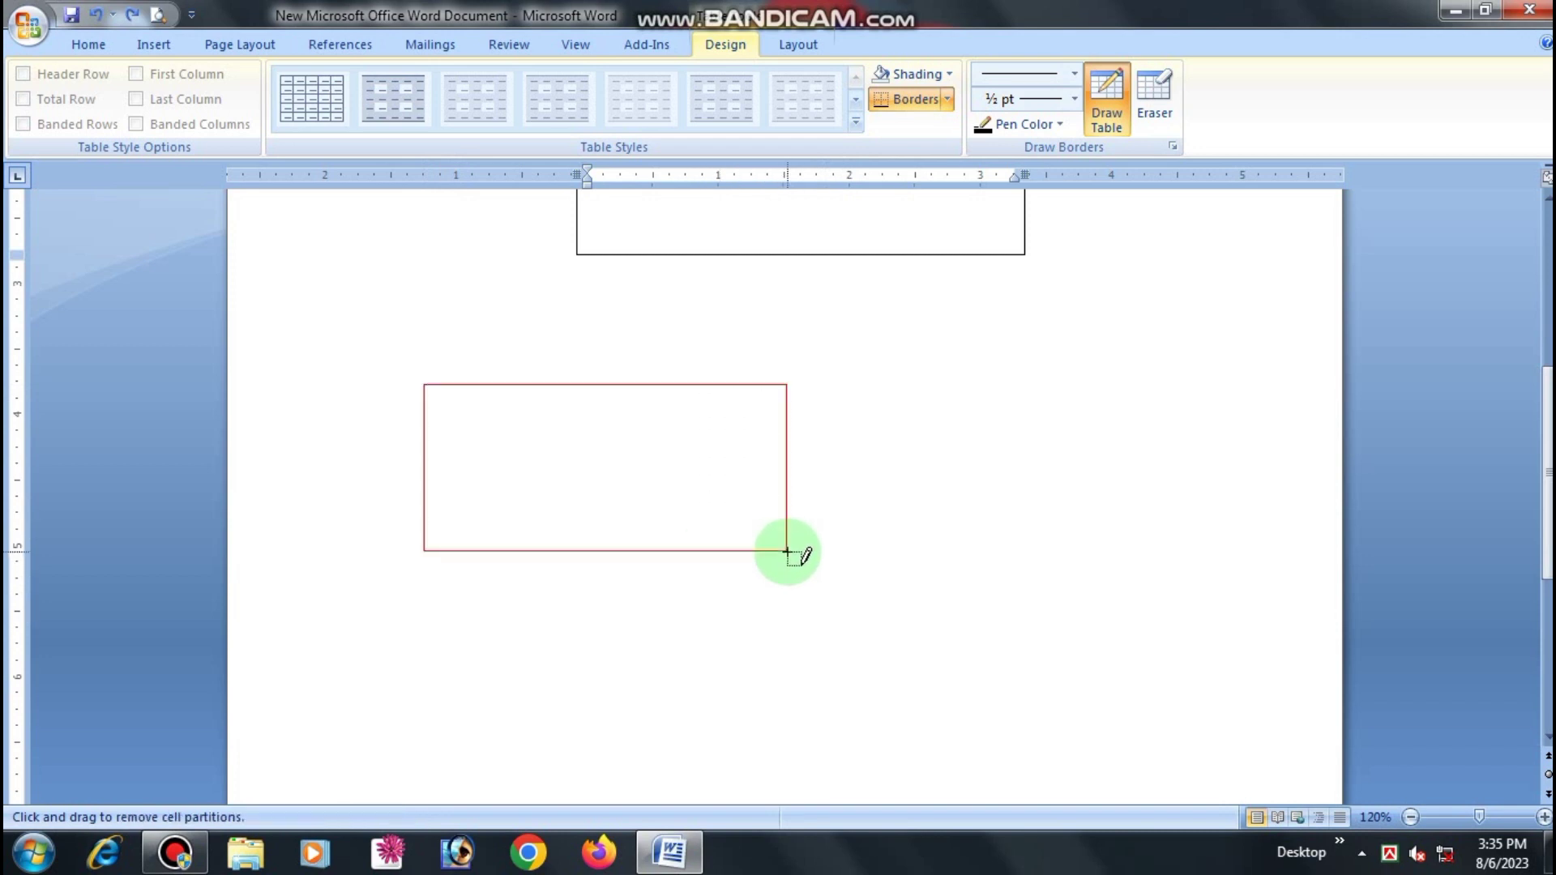
{"action": "mouse_move", "coordinate": [997, 588]}
{"action": "left_mouse_down"}
{"action": "mouse_move", "coordinate": [897, 742]}
{"action": "mouse_move", "coordinate": [723, 611]}
{"action": "left_mouse_up"}
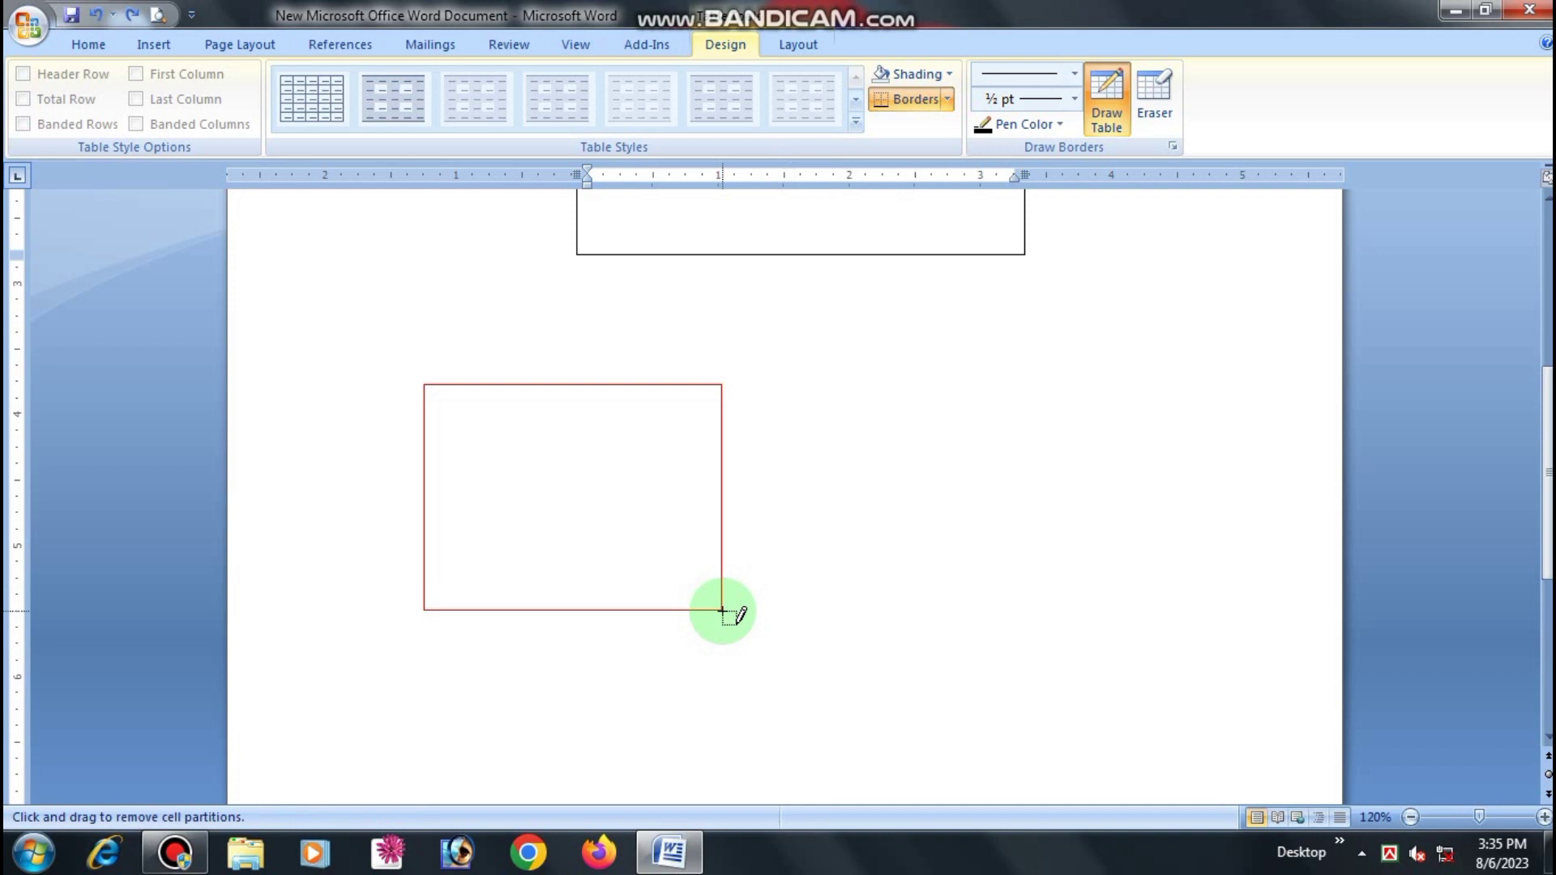
{"action": "left_click_drag", "start_coordinate": [722, 611], "coordinate": [722, 609]}
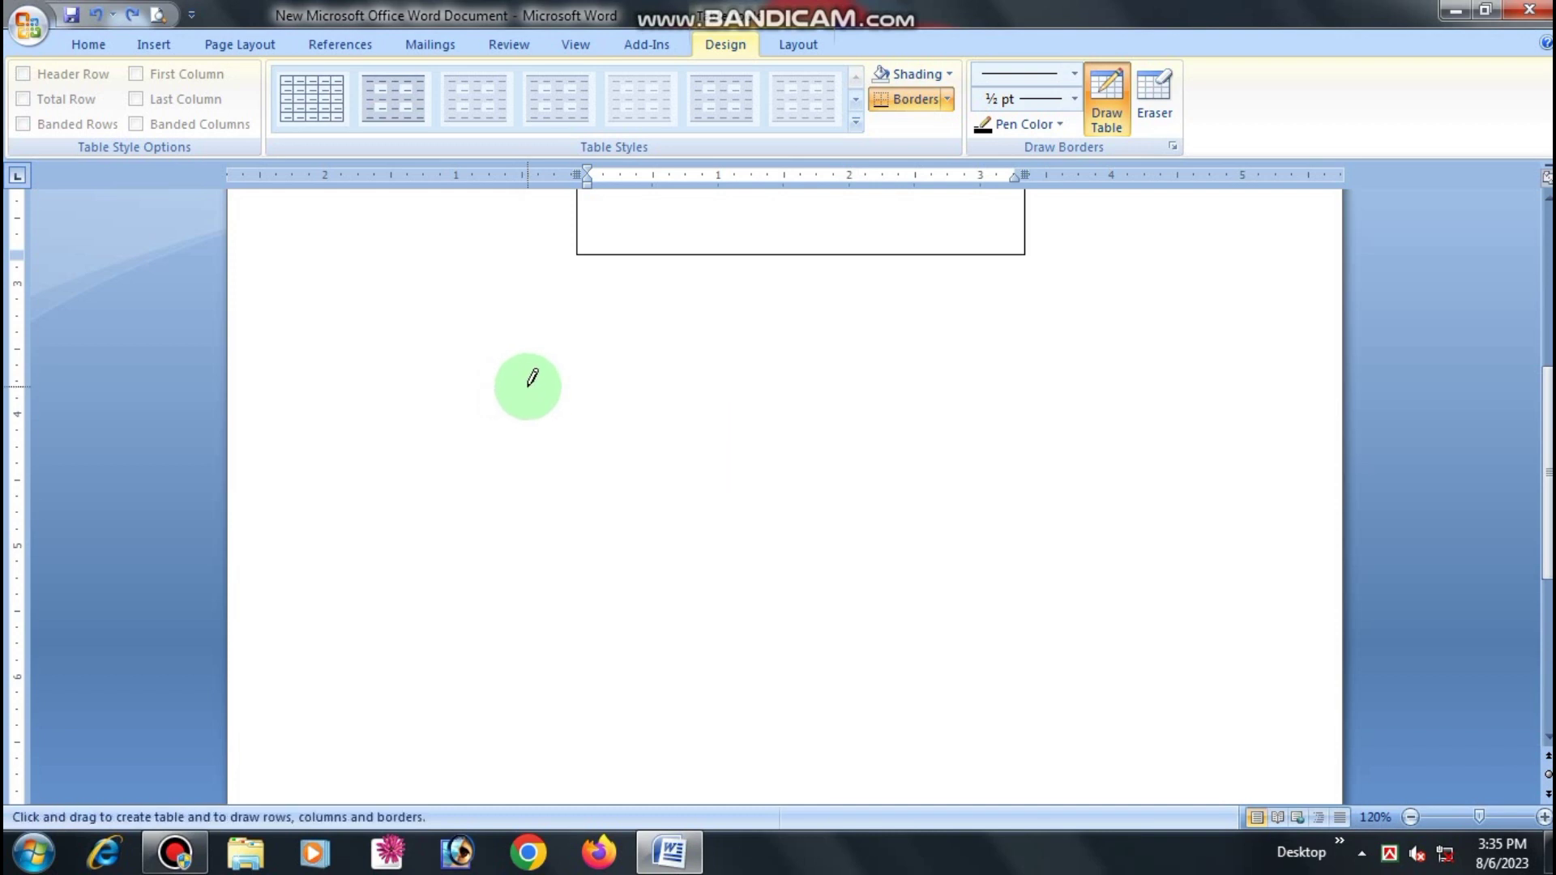
Step: Draw a second single-cell table about 1.2 inches wide and 1.2 inches high below the large one
{"action": "mouse_move", "coordinate": [522, 384]}
{"action": "left_mouse_down"}
{"action": "mouse_move", "coordinate": [551, 432]}
{"action": "mouse_move", "coordinate": [633, 475]}
{"action": "left_mouse_up"}
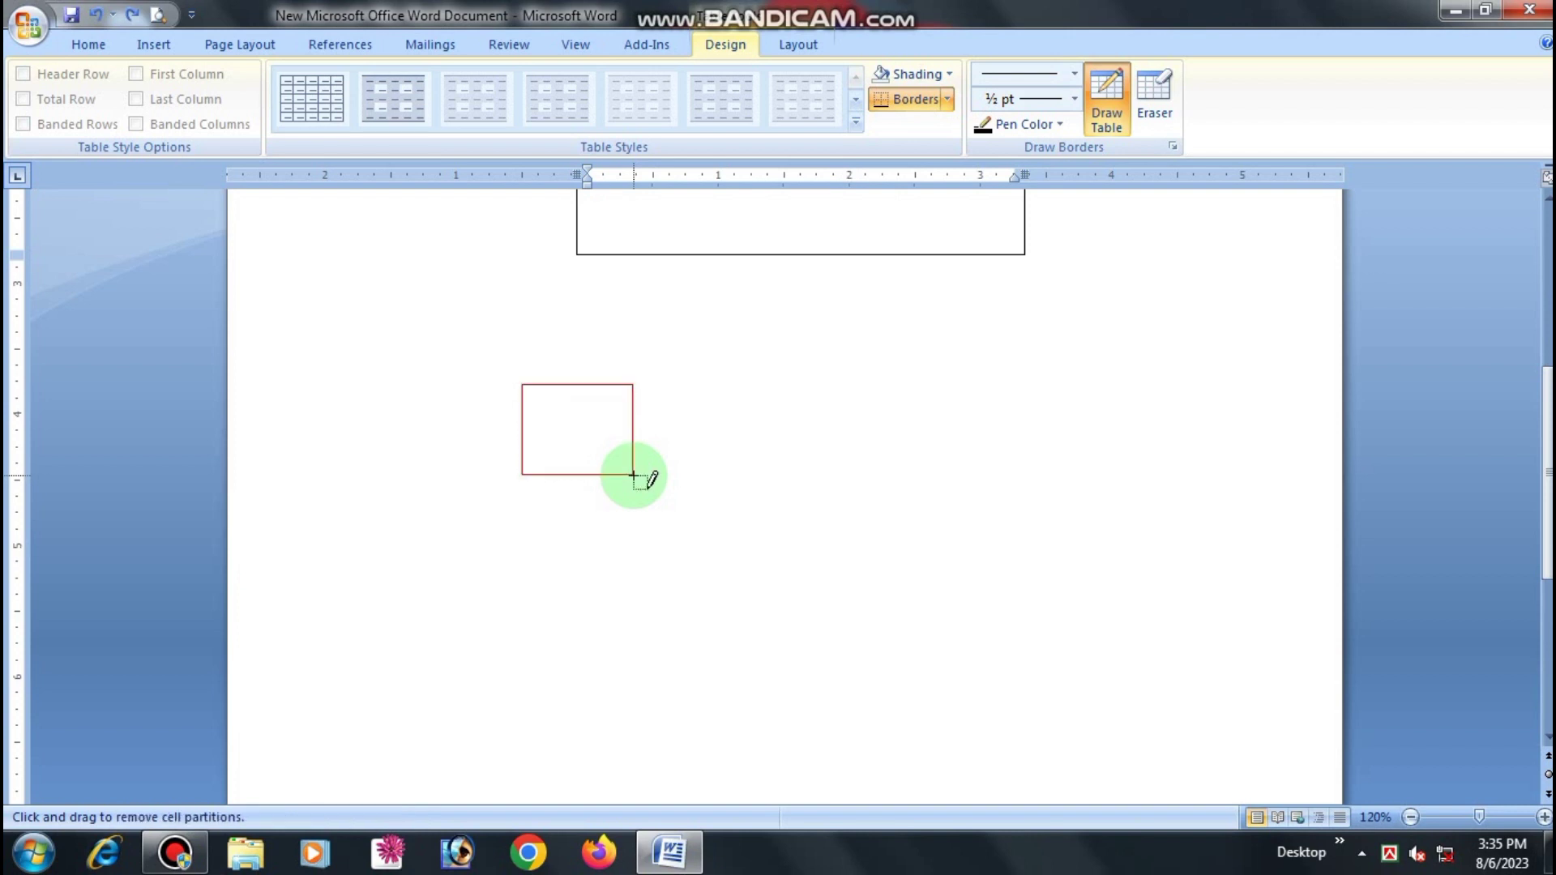
{"action": "mouse_move", "coordinate": [634, 475]}
{"action": "left_mouse_down"}
{"action": "mouse_move", "coordinate": [812, 575]}
{"action": "mouse_move", "coordinate": [886, 697]}
{"action": "mouse_move", "coordinate": [848, 701]}
{"action": "mouse_move", "coordinate": [642, 497]}
{"action": "mouse_move", "coordinate": [701, 507]}
{"action": "mouse_move", "coordinate": [679, 536]}
{"action": "left_mouse_up"}
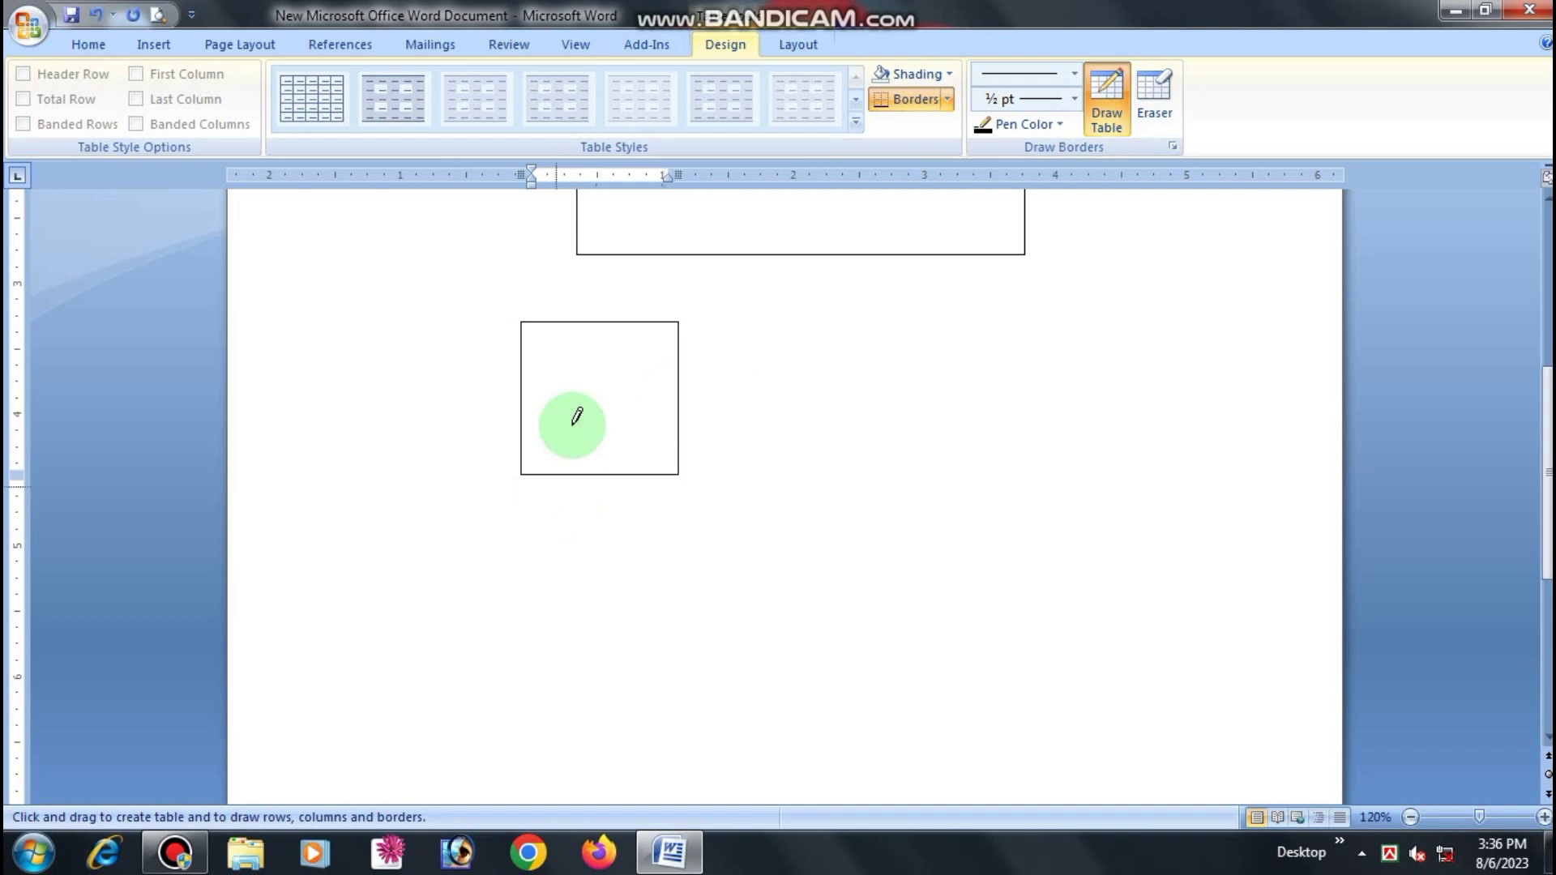
{"action": "scroll", "coordinate": [625, 346], "scroll_direction": "up", "scroll_amount": 5}
{"action": "scroll", "coordinate": [620, 346], "scroll_direction": "up", "scroll_amount": 4}
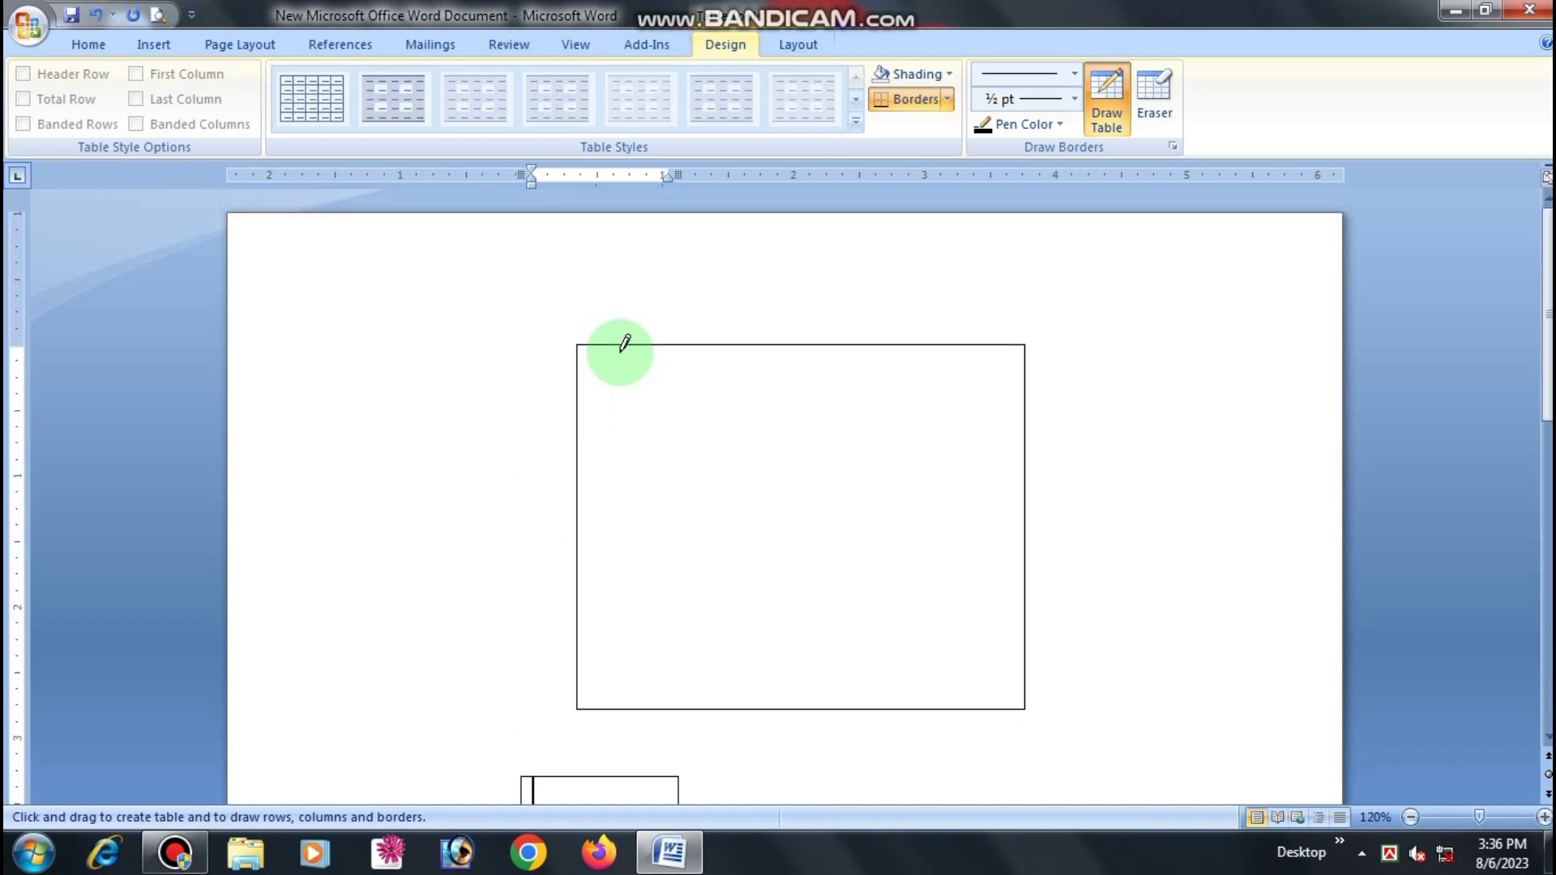
{"action": "scroll", "coordinate": [596, 421], "scroll_direction": "down", "scroll_amount": 5}
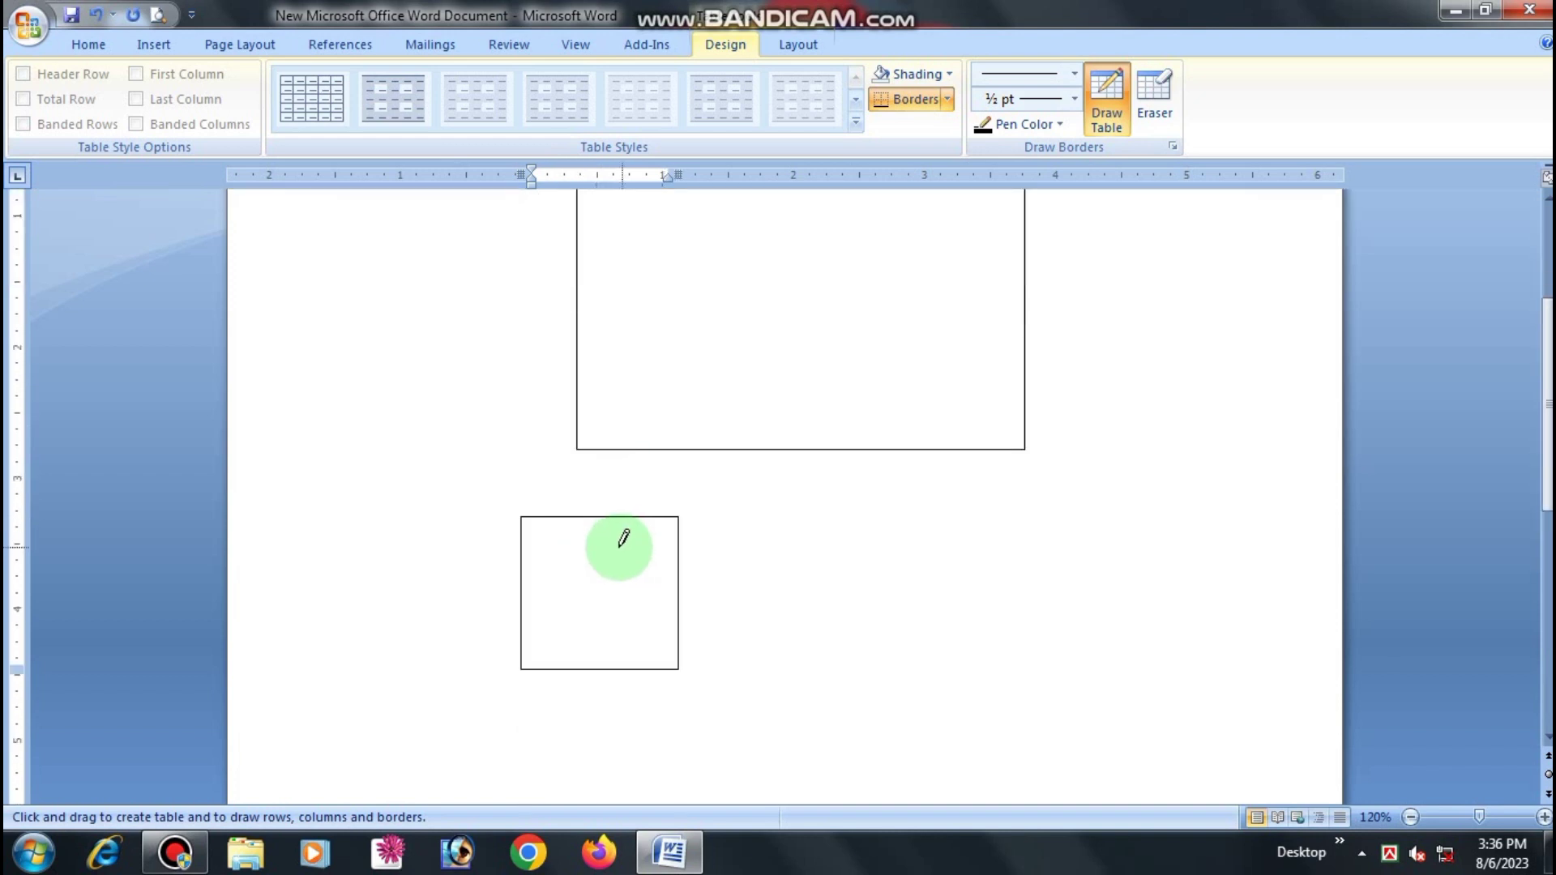
{"action": "left_click", "coordinate": [1145, 124]}
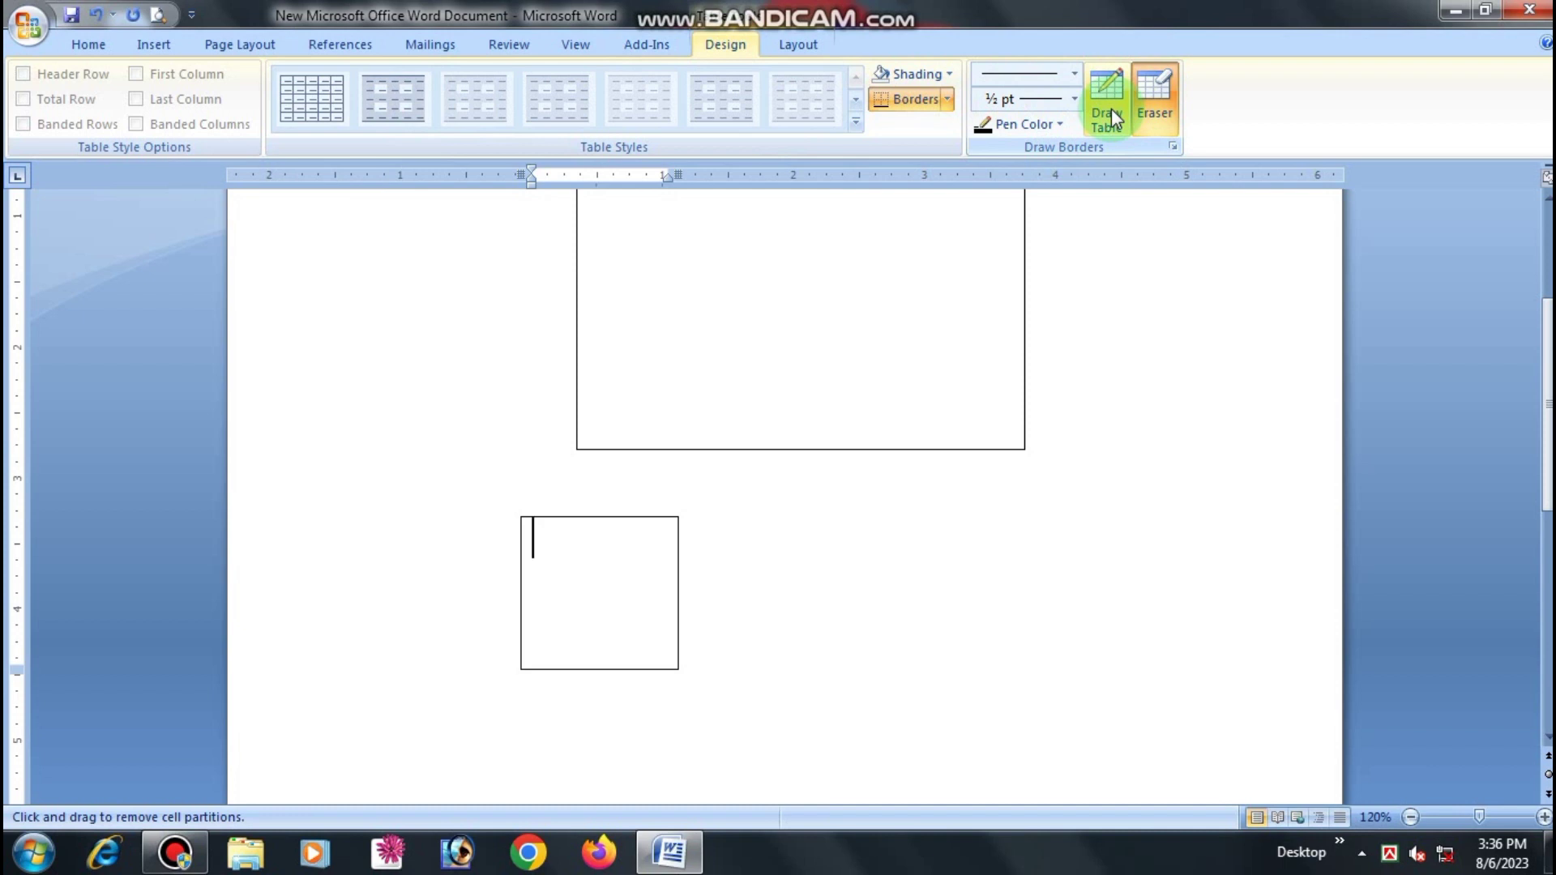
{"action": "left_click", "coordinate": [950, 104]}
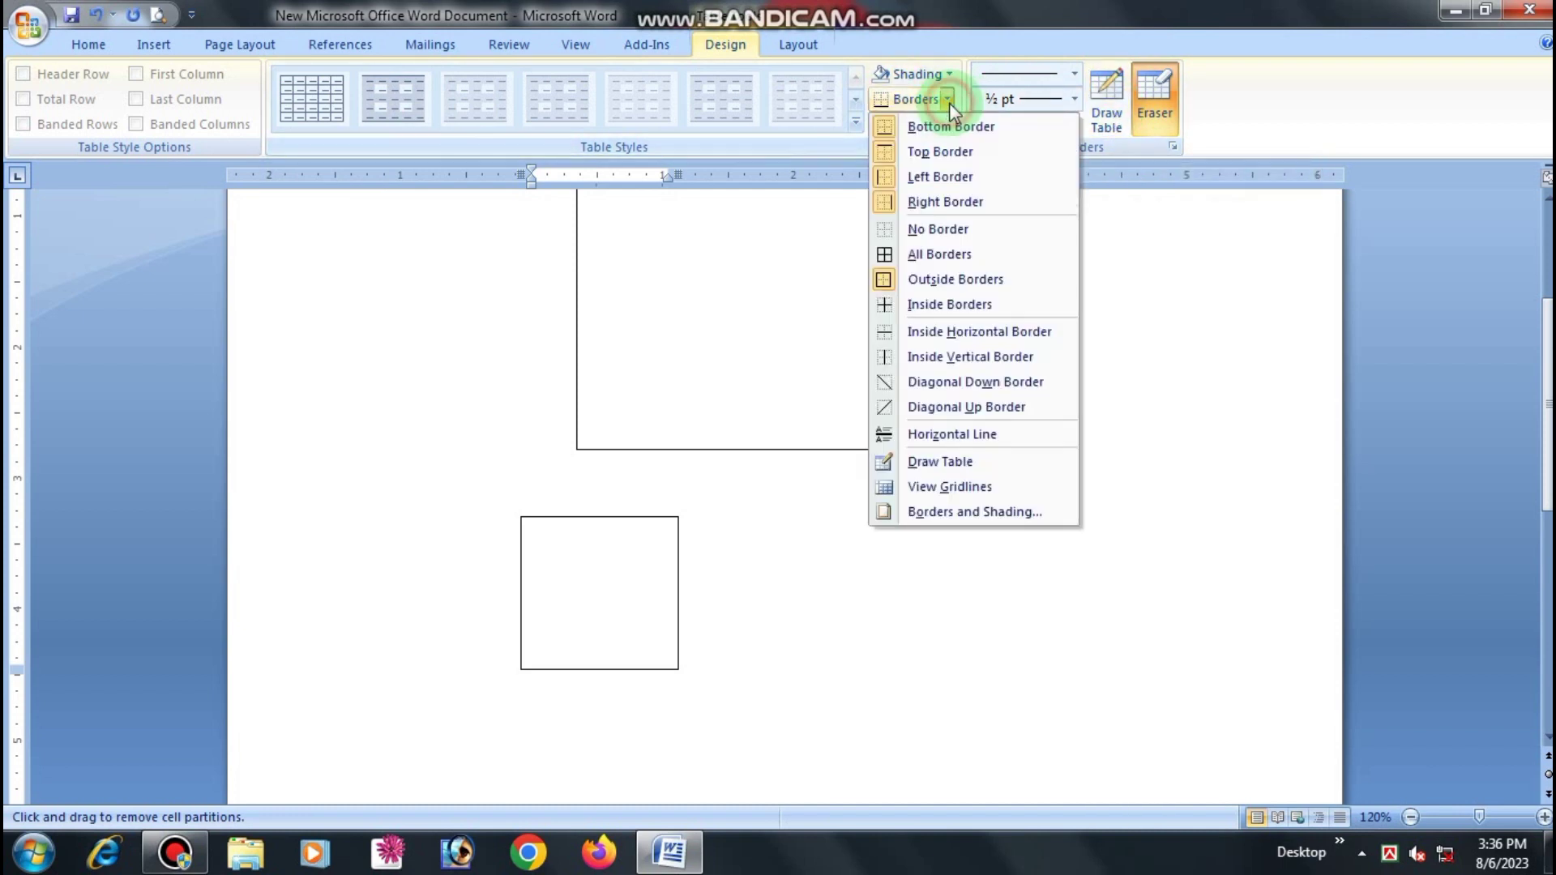
{"action": "left_click", "coordinate": [947, 97]}
{"action": "left_click", "coordinate": [946, 75]}
{"action": "left_click", "coordinate": [945, 75]}
{"action": "left_click", "coordinate": [1156, 86]}
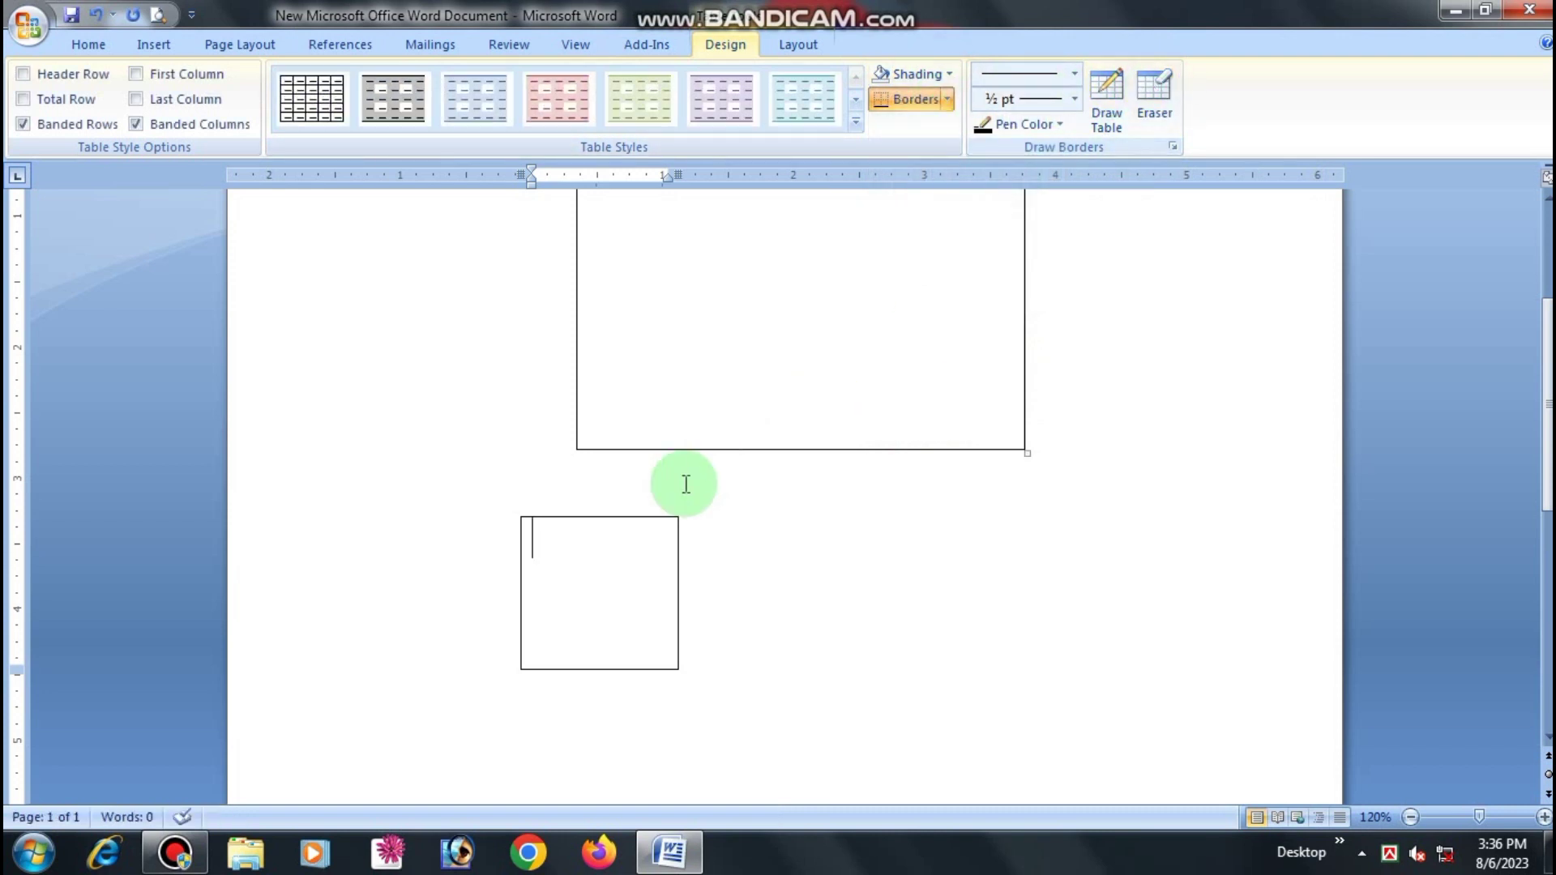
Step: Try erasing the whole small lower table in one sweep with the Eraser, and undo the erasure
{"action": "left_click", "coordinate": [1159, 119]}
{"action": "mouse_move", "coordinate": [458, 463]}
{"action": "left_mouse_down"}
{"action": "mouse_move", "coordinate": [761, 694]}
{"action": "mouse_move", "coordinate": [771, 747]}
{"action": "left_mouse_up"}
{"action": "key", "text": "ctrl+z"}
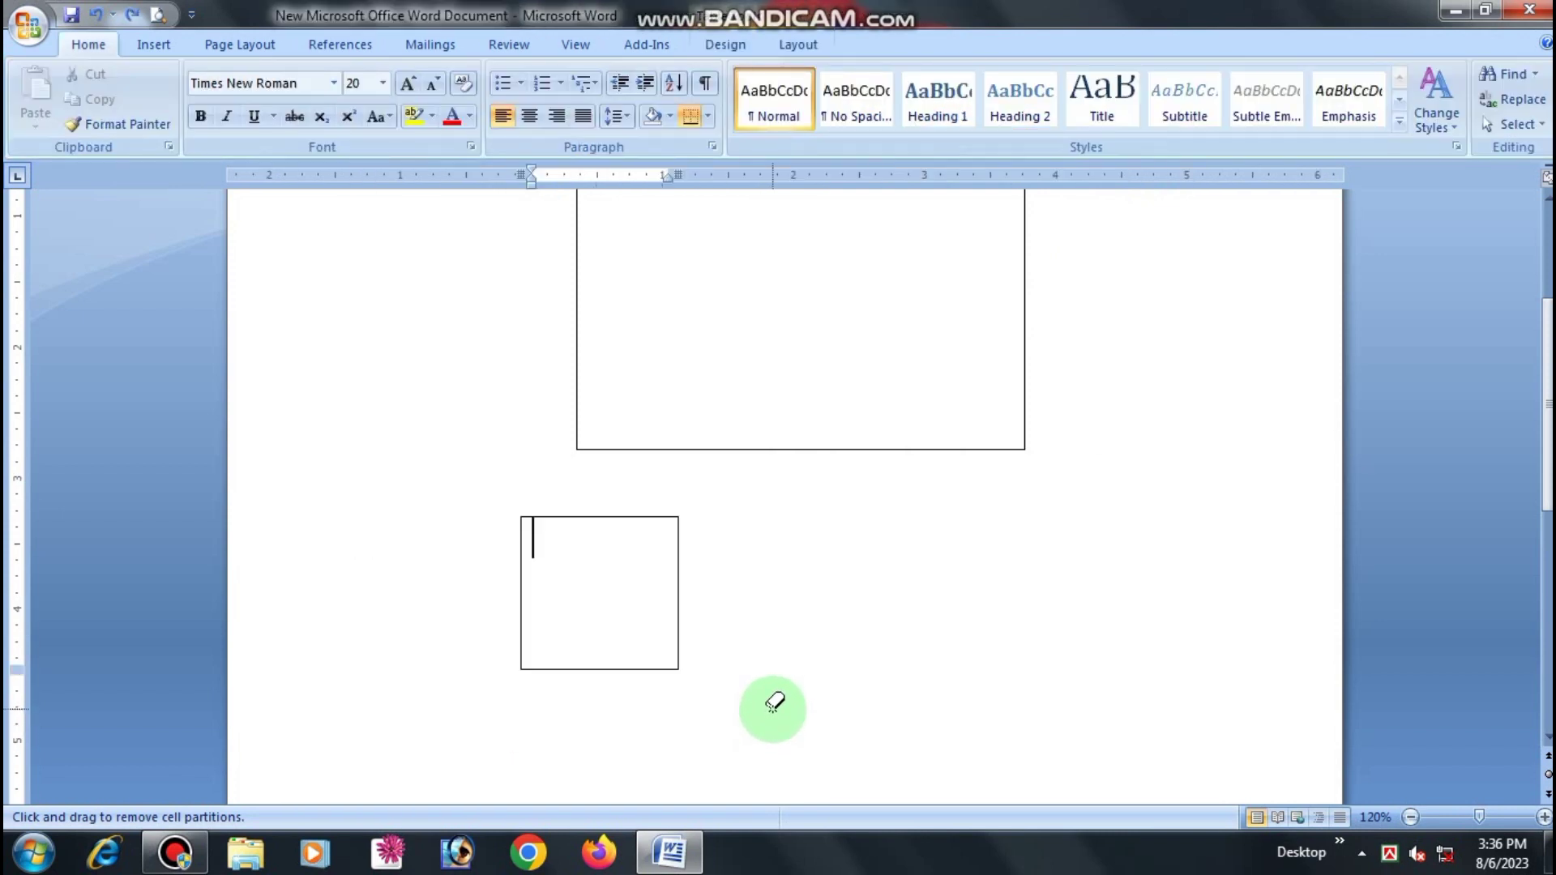
Step: Erase the small table border by border, and remove the large table above it with the Eraser
{"action": "left_click", "coordinate": [600, 516]}
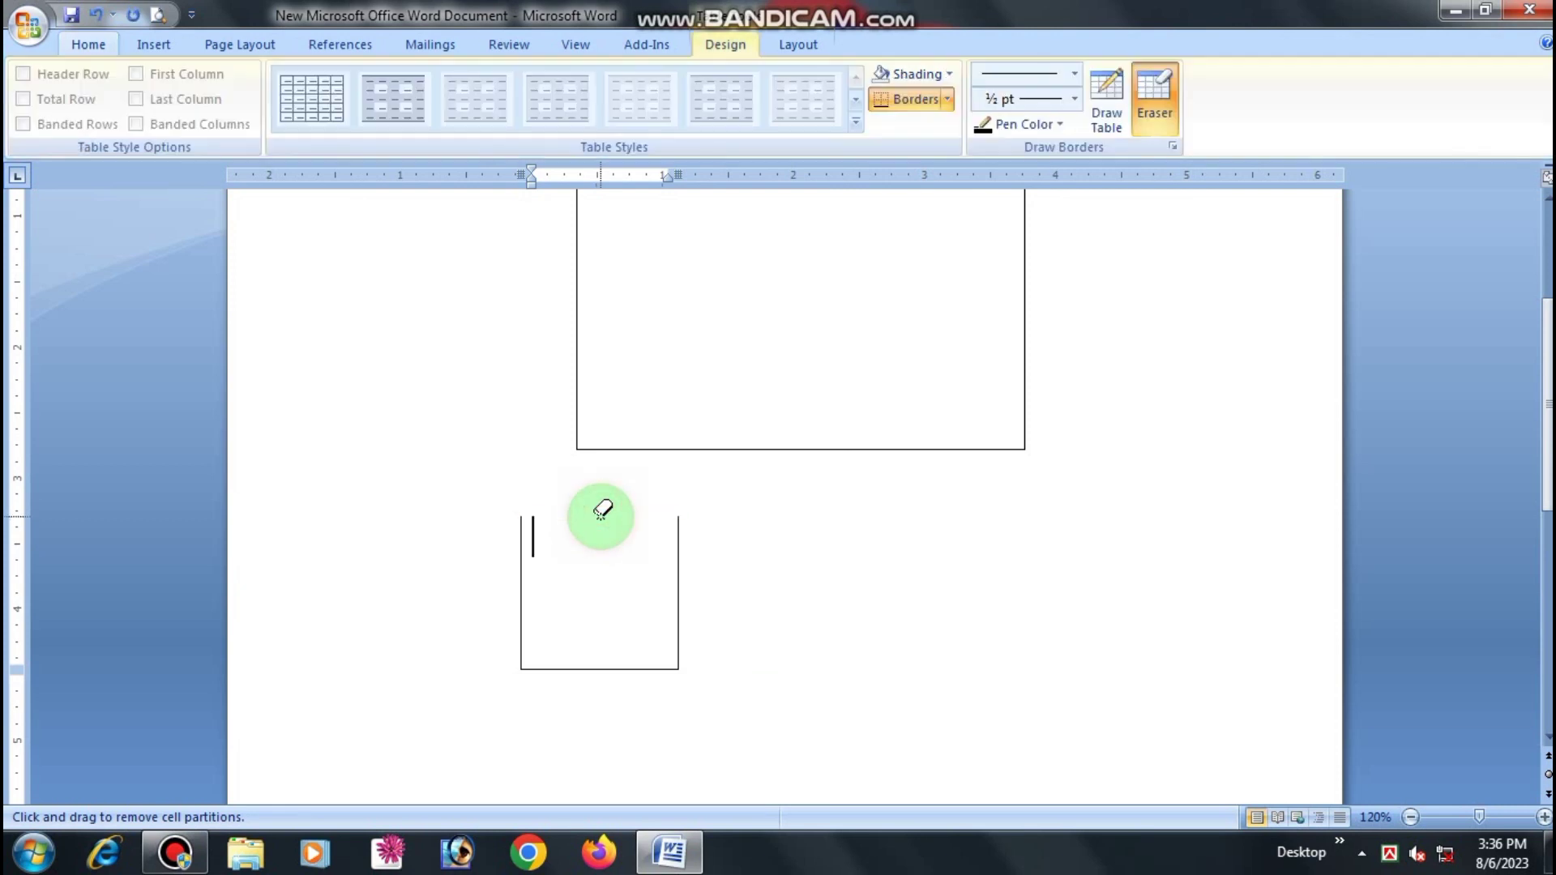
{"action": "left_click", "coordinate": [680, 571]}
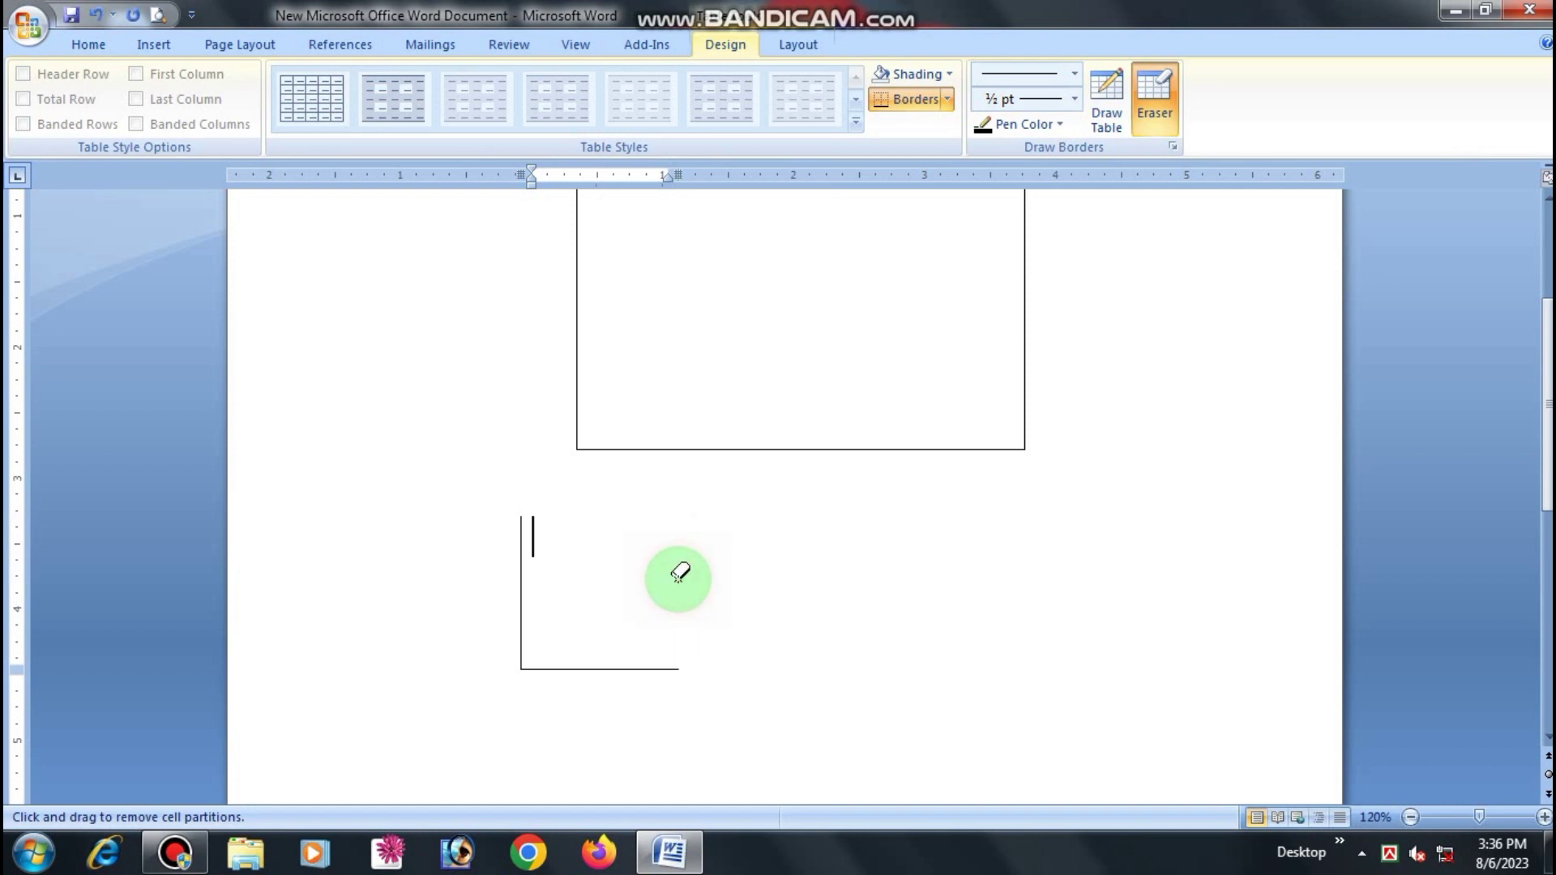
{"action": "left_click", "coordinate": [576, 661]}
{"action": "mouse_move", "coordinate": [431, 455]}
{"action": "left_mouse_down"}
{"action": "mouse_move", "coordinate": [635, 762]}
{"action": "mouse_move", "coordinate": [795, 778]}
{"action": "mouse_move", "coordinate": [811, 766]}
{"action": "left_mouse_up"}
{"action": "scroll", "coordinate": [543, 323], "scroll_direction": "up", "scroll_amount": 5}
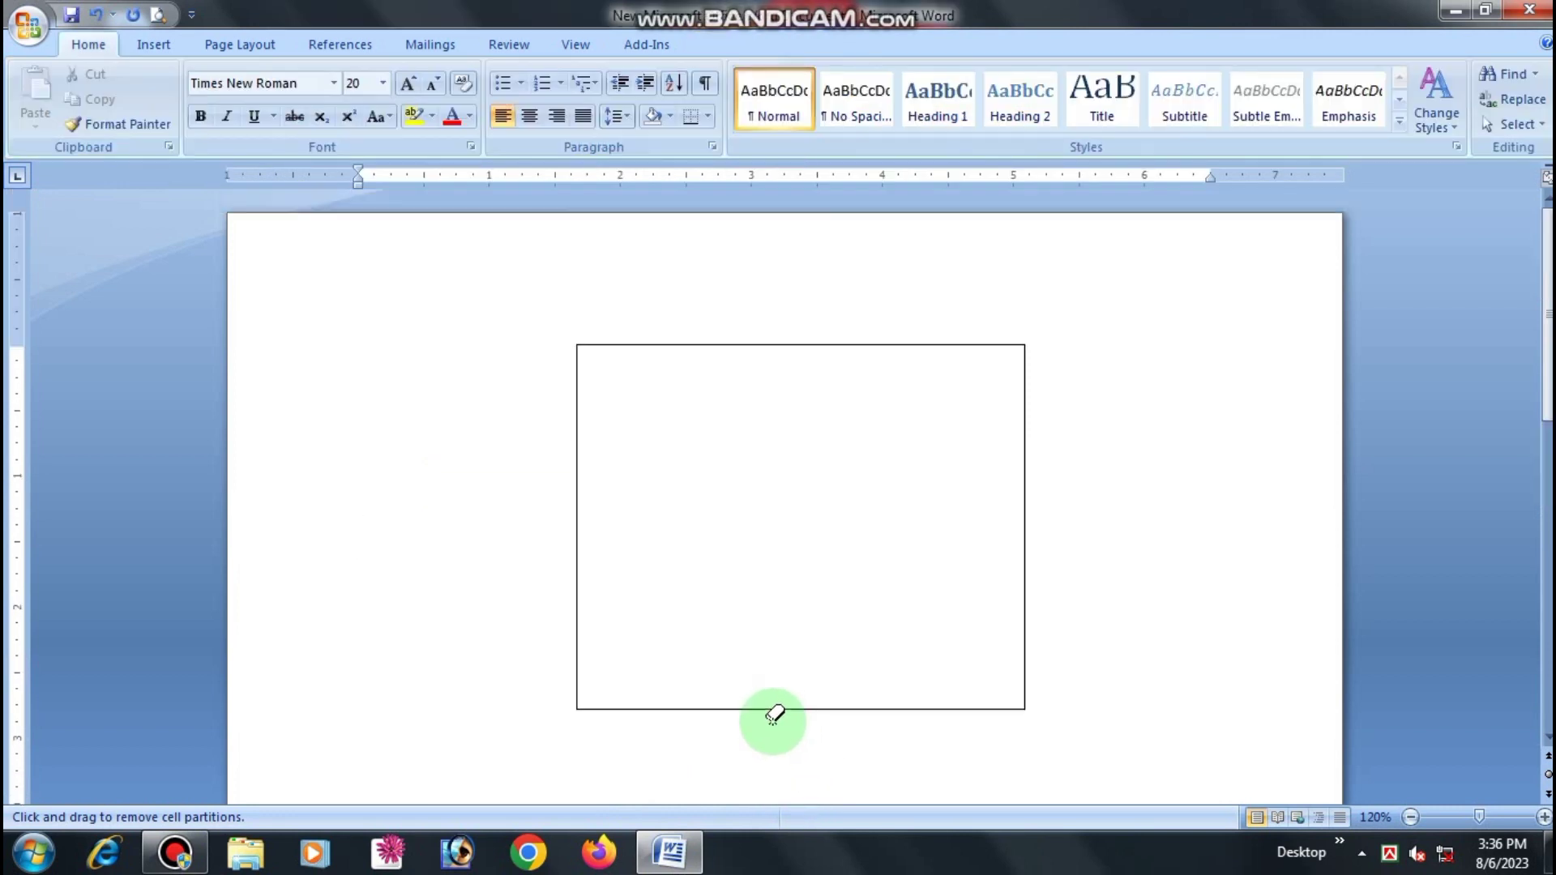
{"action": "mouse_move", "coordinate": [421, 299]}
{"action": "left_mouse_down"}
{"action": "mouse_move", "coordinate": [820, 470]}
{"action": "mouse_move", "coordinate": [1203, 864]}
{"action": "mouse_move", "coordinate": [1150, 567]}
{"action": "left_mouse_up"}
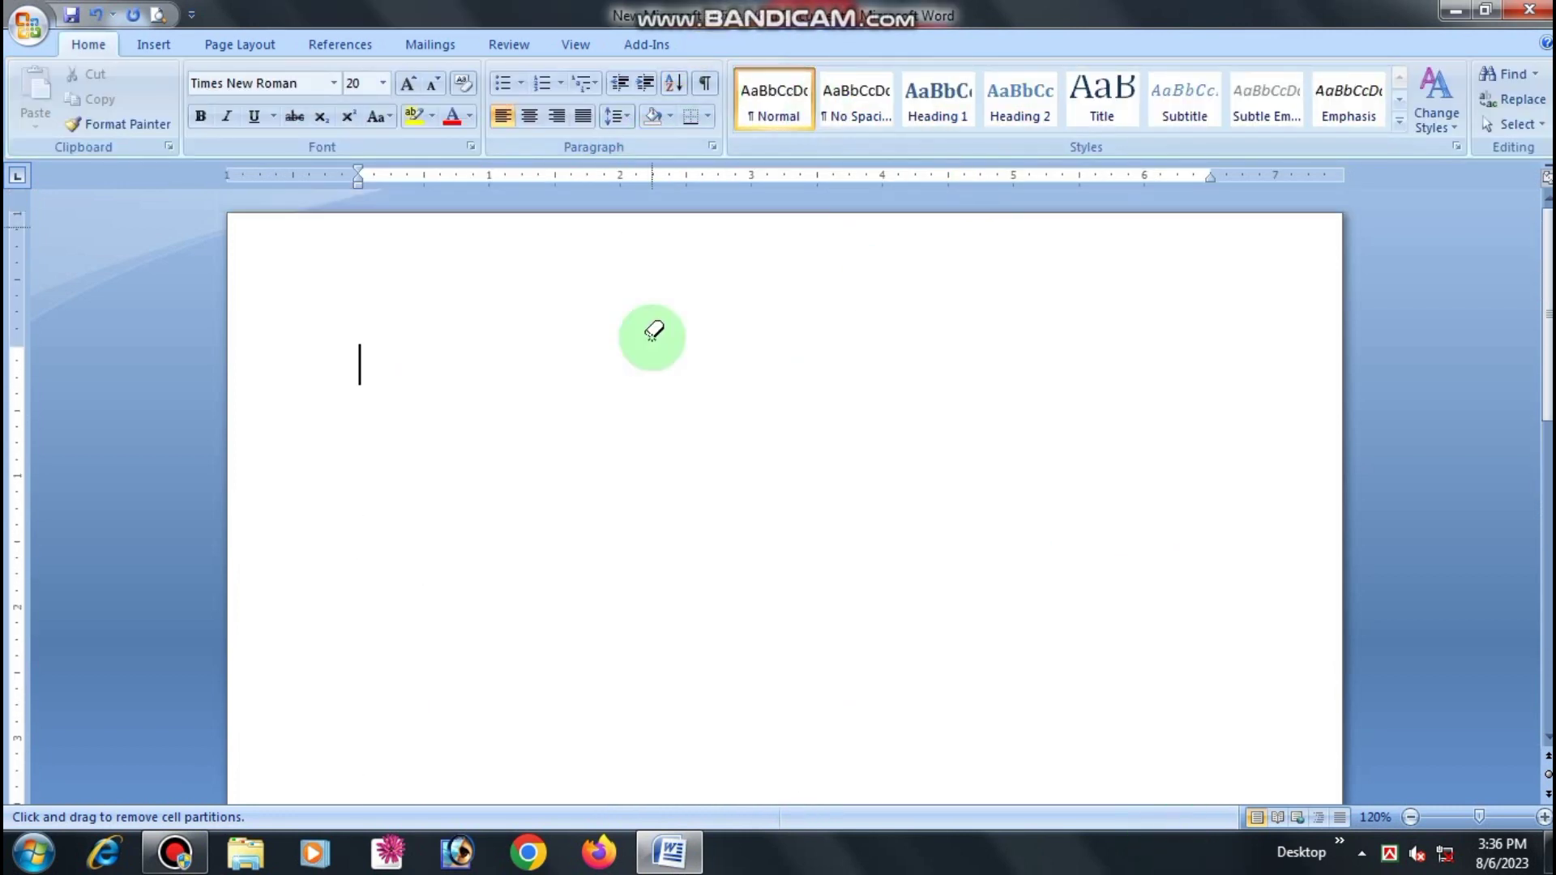
{"action": "left_click", "coordinate": [153, 44]}
{"action": "left_click", "coordinate": [199, 103]}
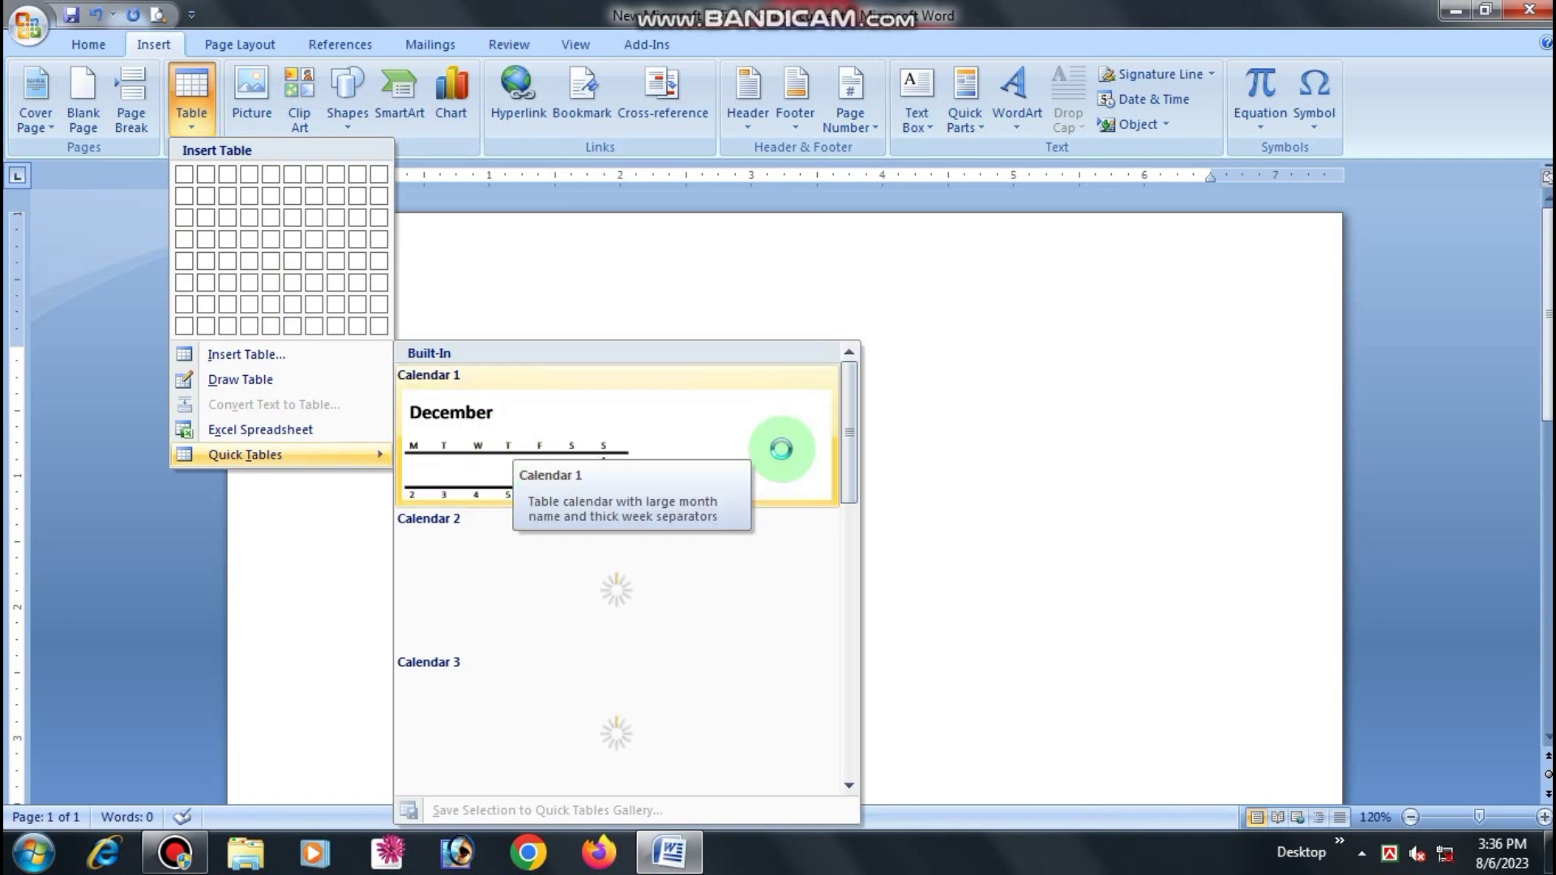
{"action": "left_click", "coordinate": [916, 417]}
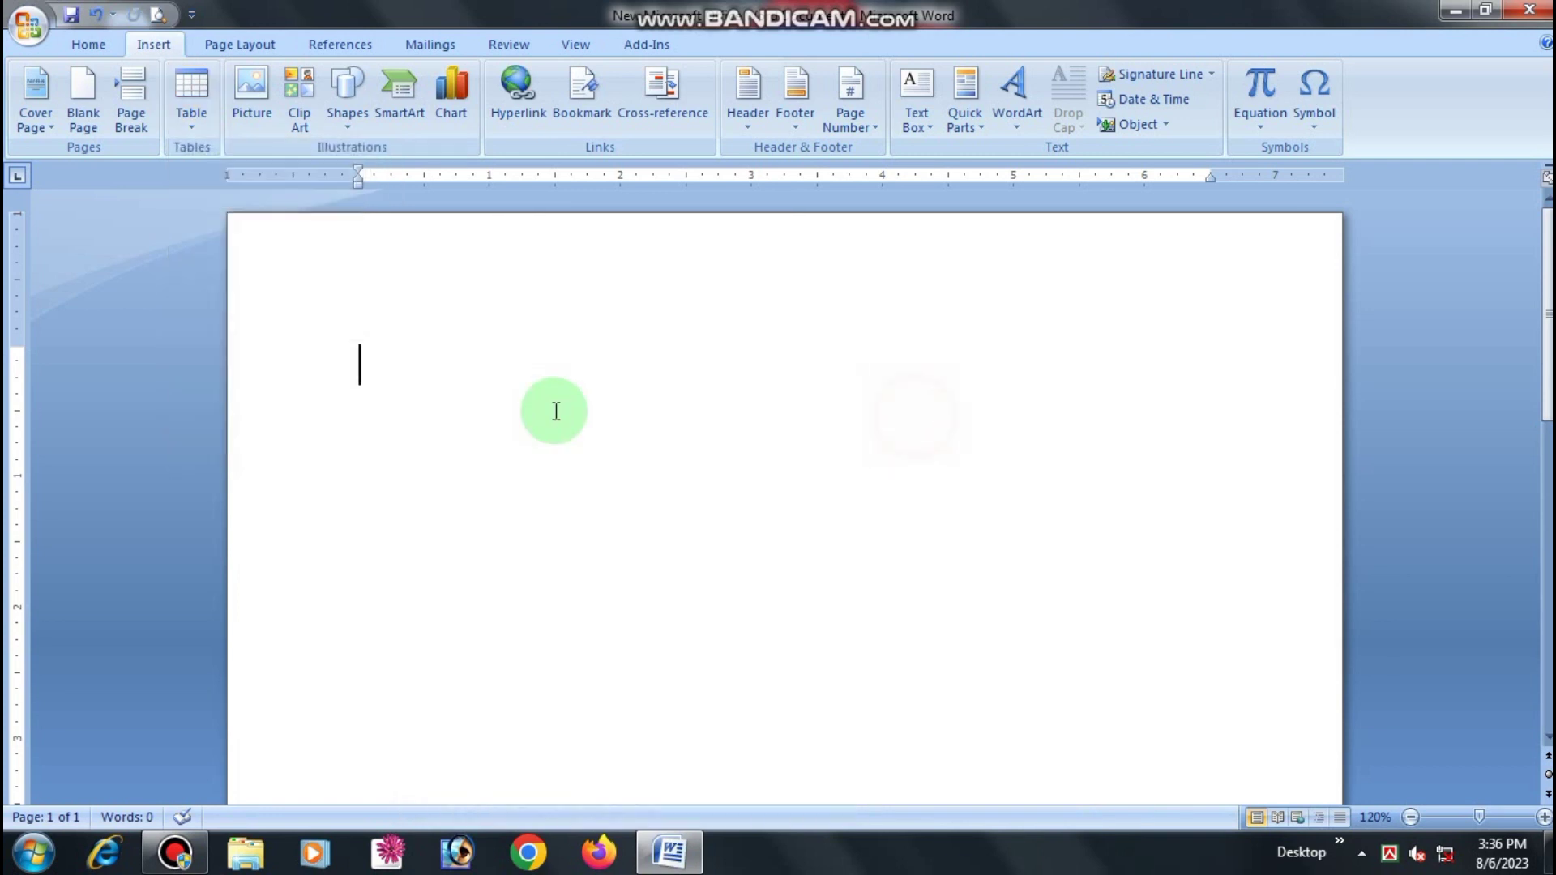
{"action": "left_click", "coordinate": [189, 89]}
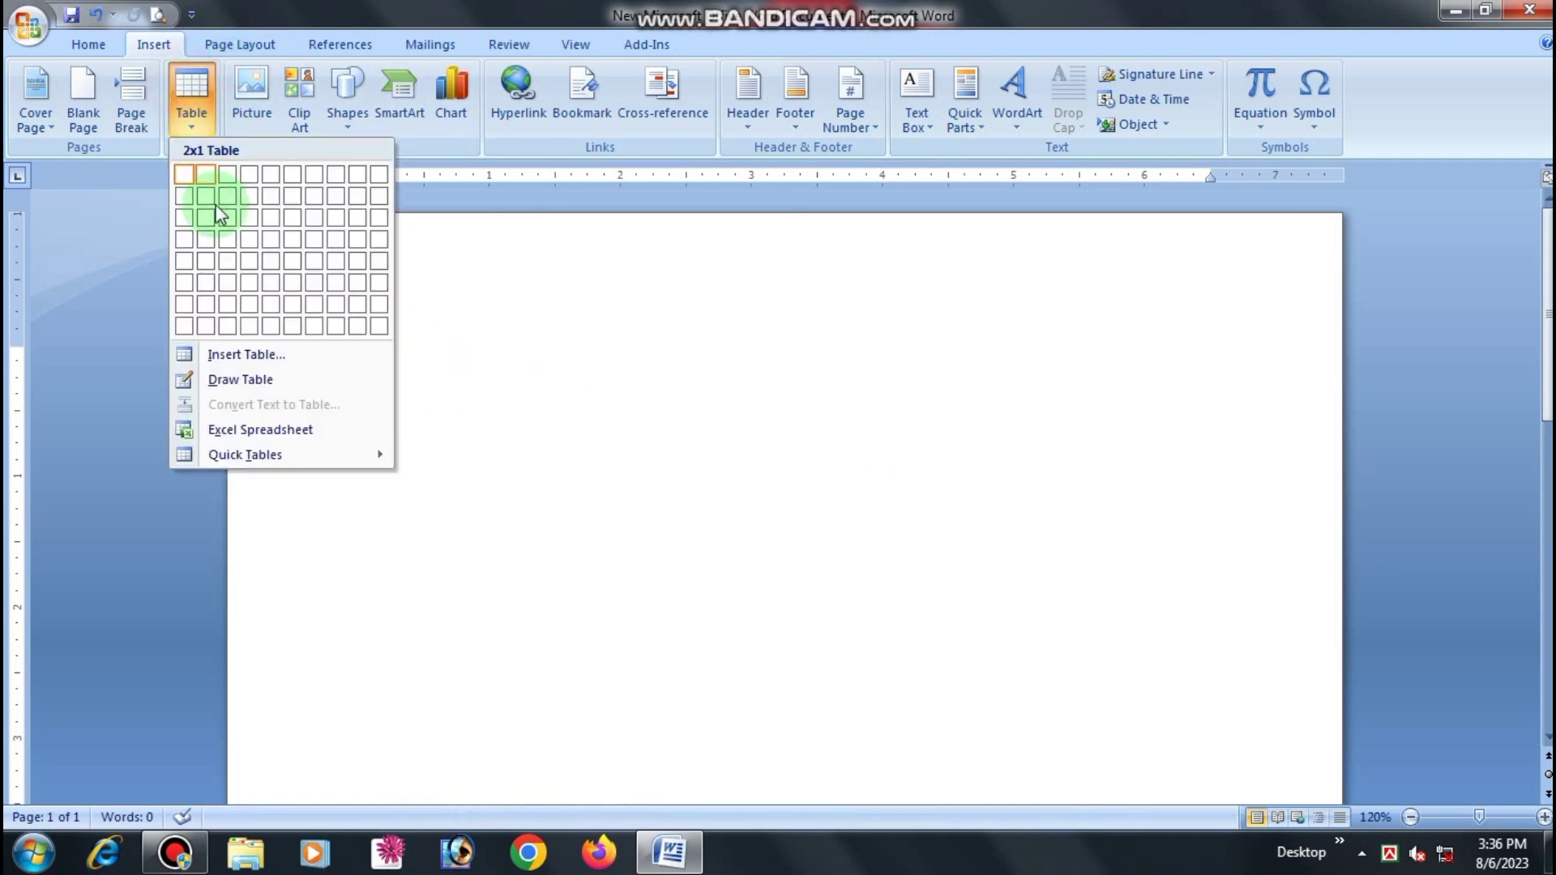
{"action": "left_click", "coordinate": [290, 378]}
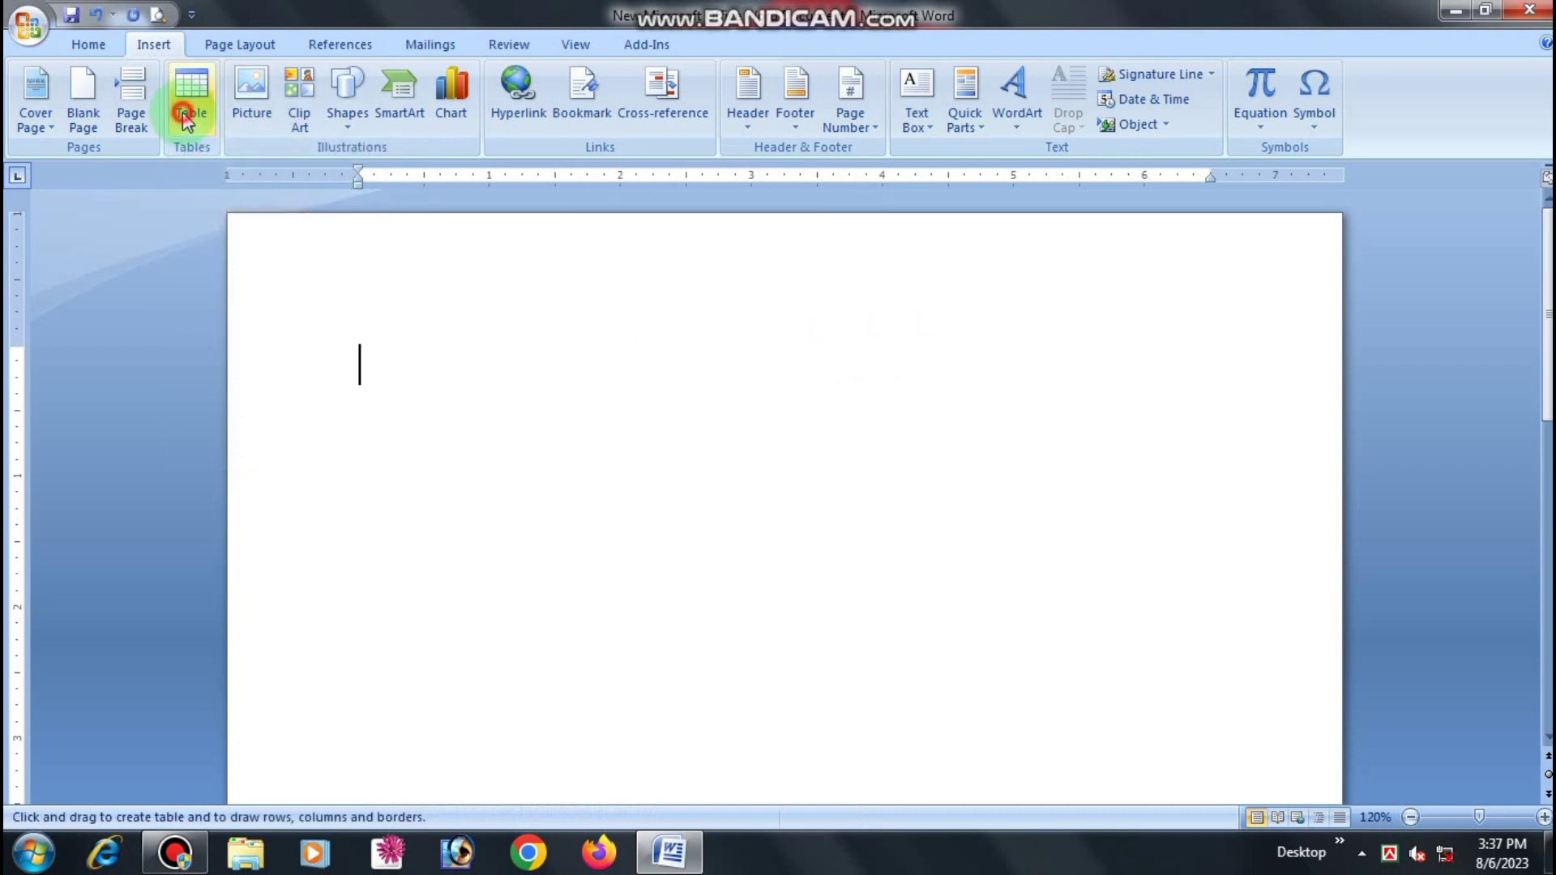
Step: Insert a table with 5 columns and 2 rows on the empty page
{"action": "left_click", "coordinate": [186, 120]}
{"action": "left_click", "coordinate": [313, 351]}
{"action": "left_click", "coordinate": [761, 527]}
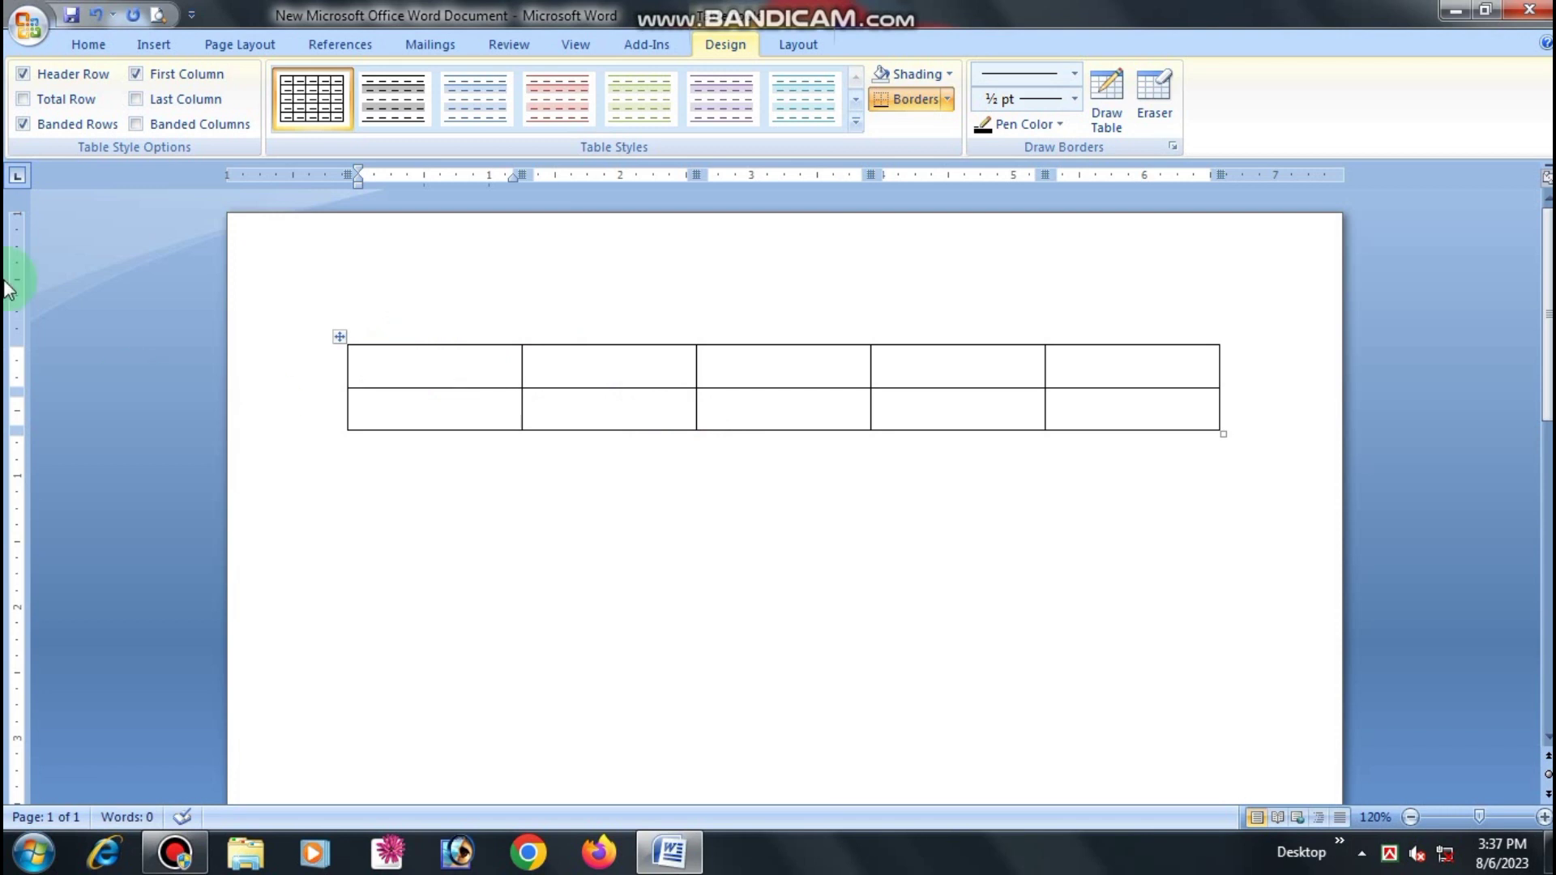
Step: Start inserting another table in the document
{"action": "left_click", "coordinate": [167, 36]}
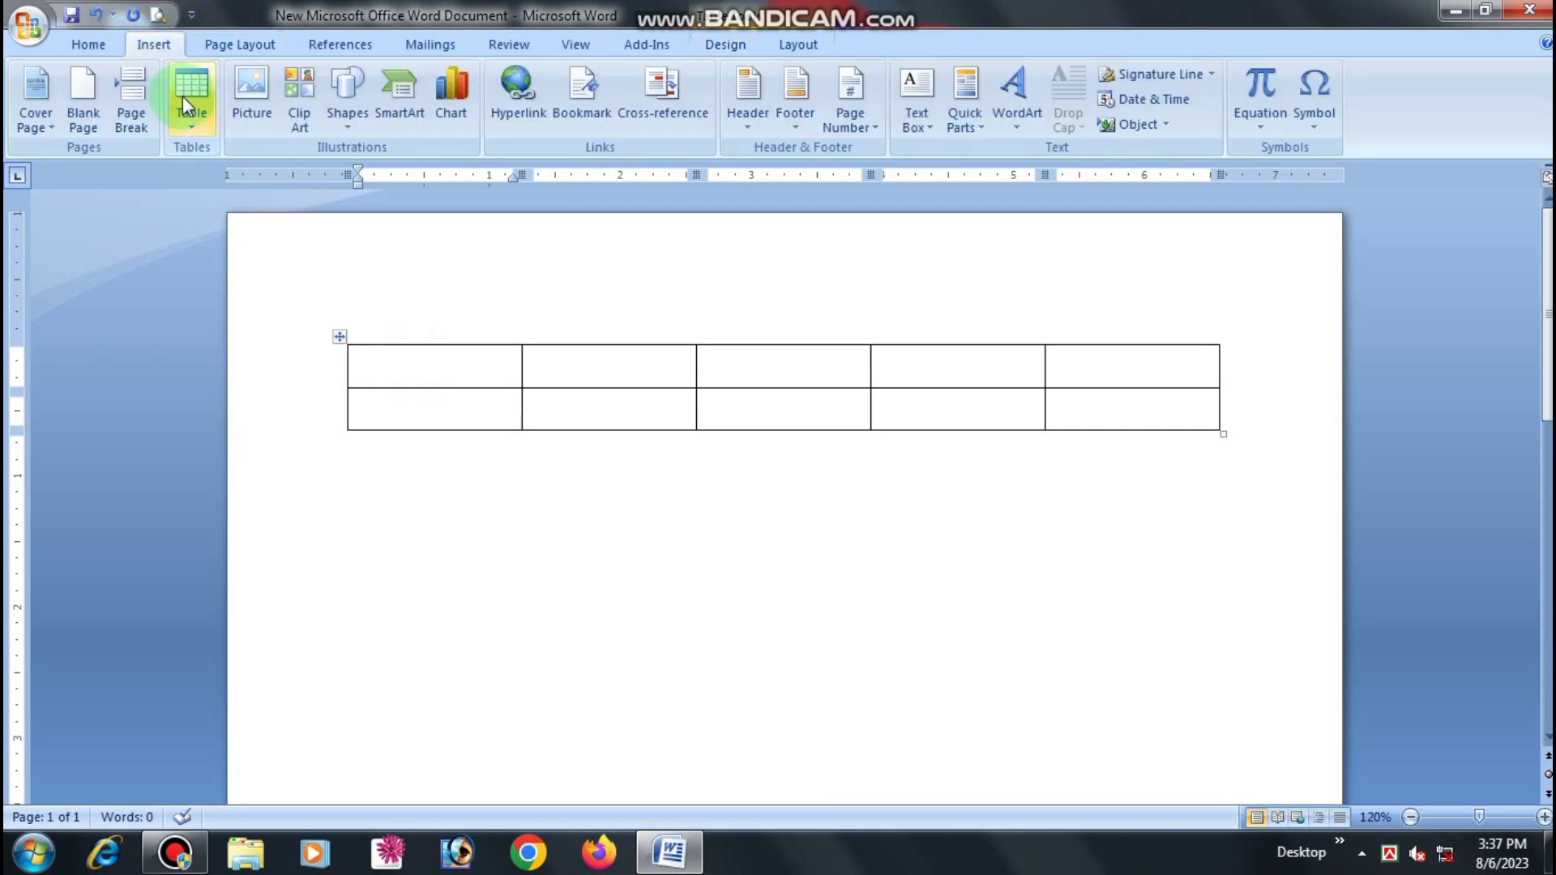